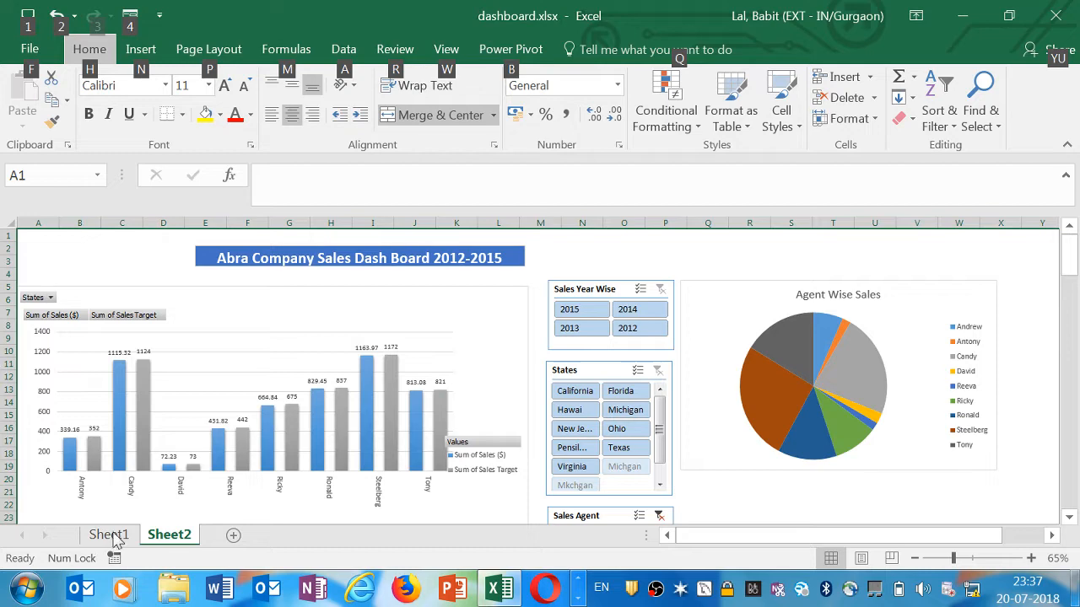
On Sheet1, change the subtitle in A2 to read Sales Figures 2012 to 2015
left_click(112, 536)
left_click(248, 265)
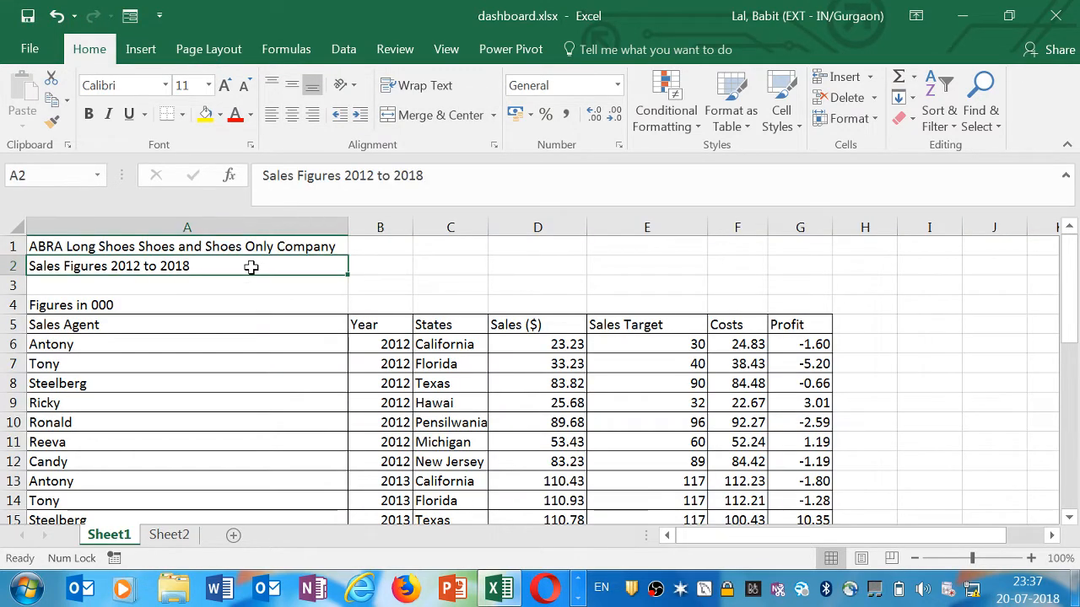
scroll(114, 228, "up", 3)
left_click(80, 245)
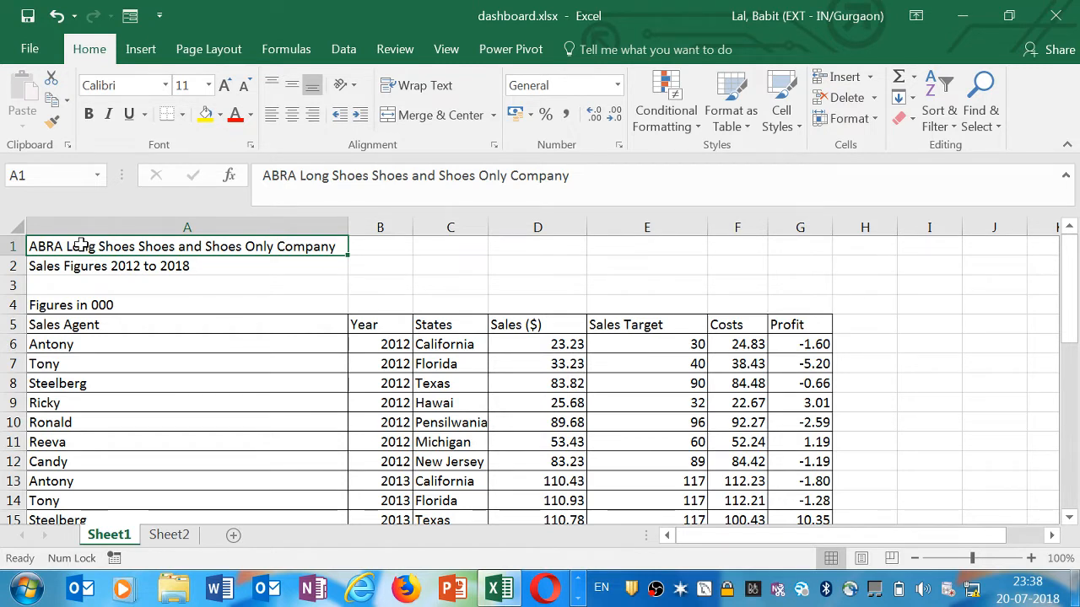
double_click(202, 266)
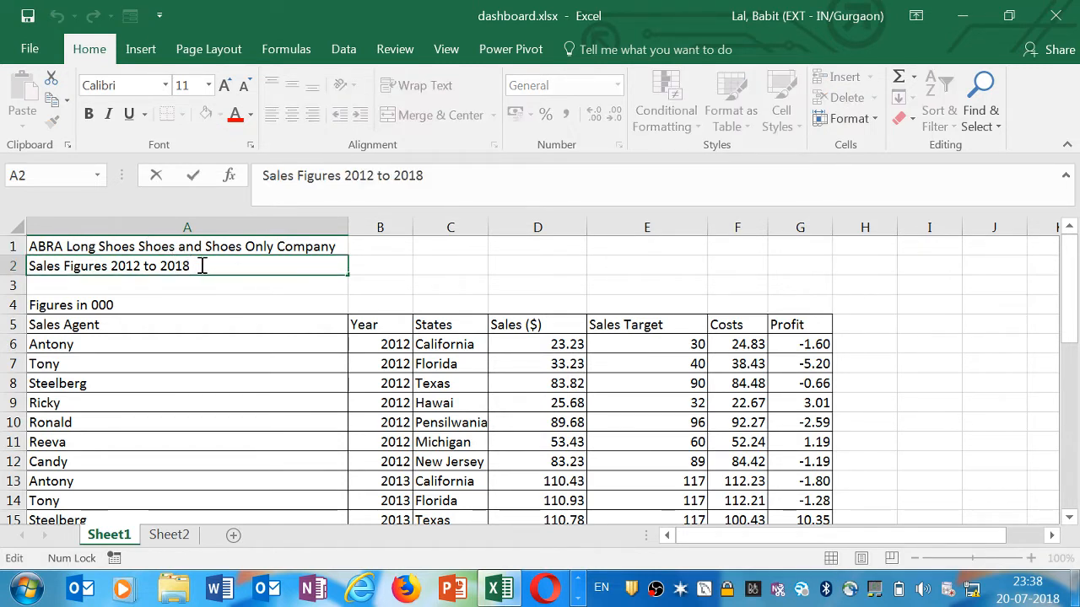
key("BackSpace")
type("5")
key("Return")
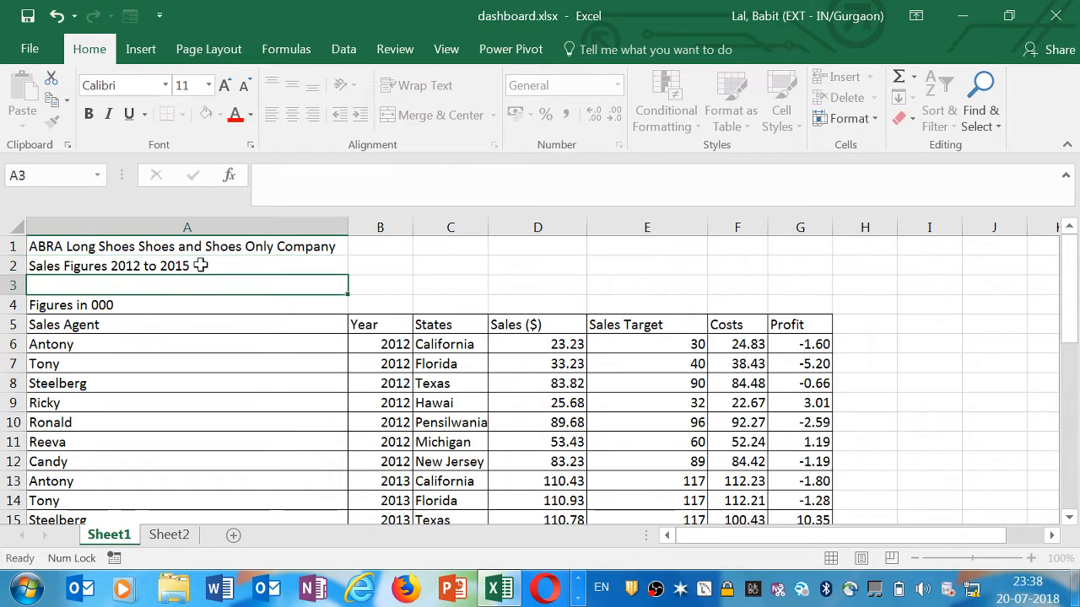
Examine the sales data table's column headers and first rows
left_click(200, 266)
left_click(183, 301)
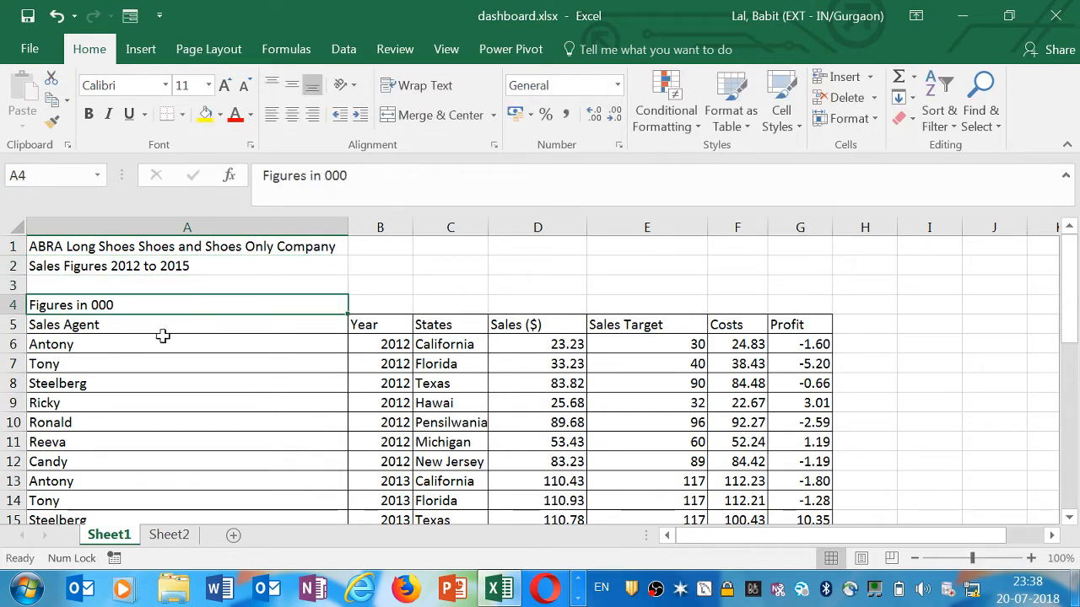
left_click(163, 325)
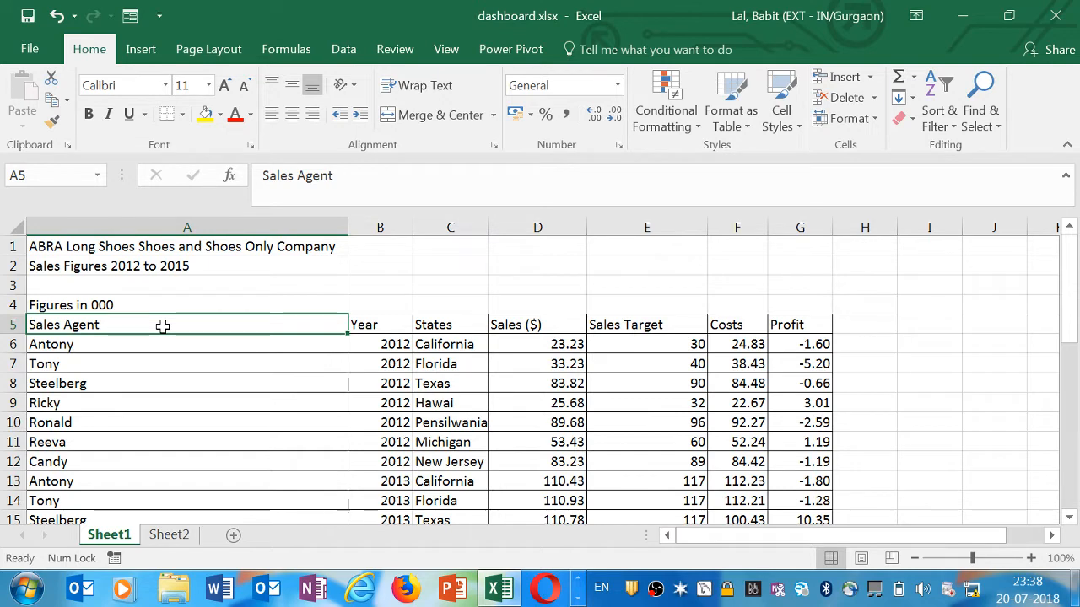
key("Down")
key("Down")
key("Down")
key("Up")
key("Up")
key("Up")
key("Down")
key("Down")
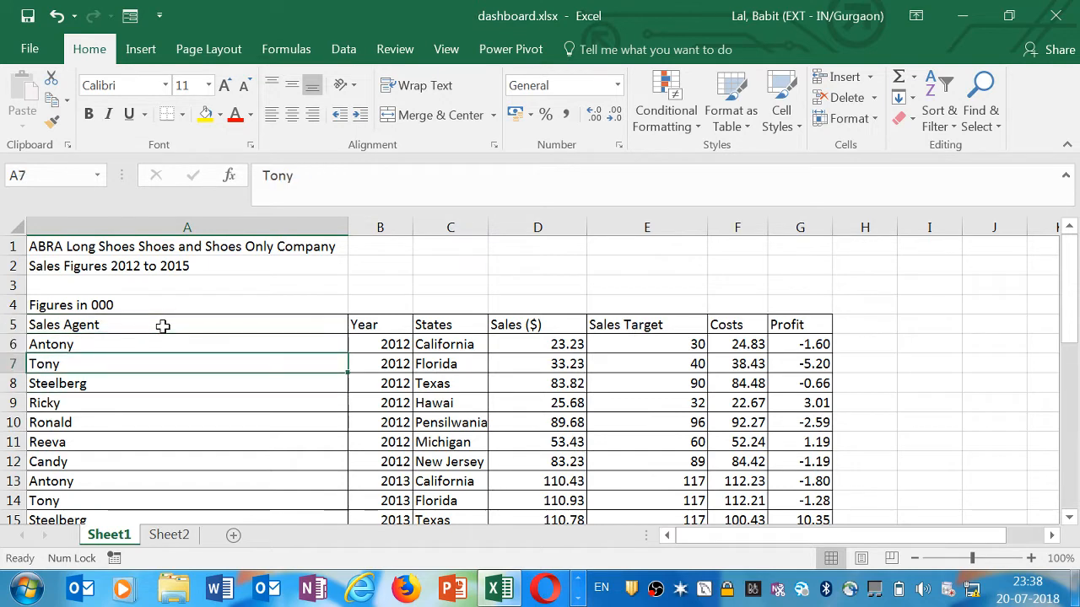
key("Down")
key("Down")
key("Down")
key("Down")
key("Down")
key("Down")
key("Down")
key("Down")
key("Down")
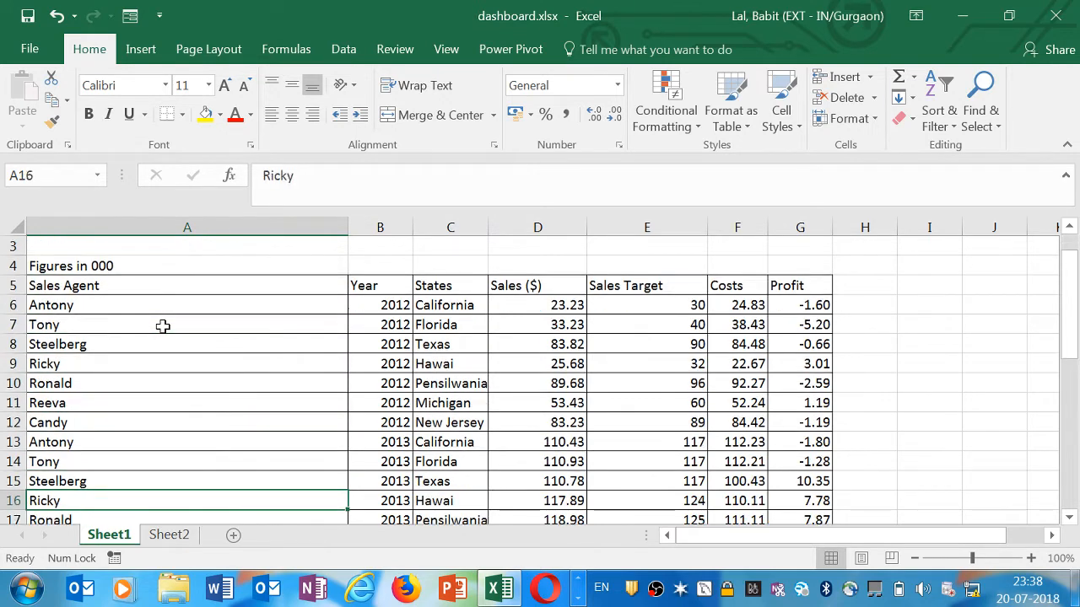
key("Up")
key("Up")
key("Up")
key("Up")
key("Up")
key("Up")
key("Up")
key("Up")
key("Up")
key("Up")
key("Up")
key("Up")
key("Up")
key("Up")
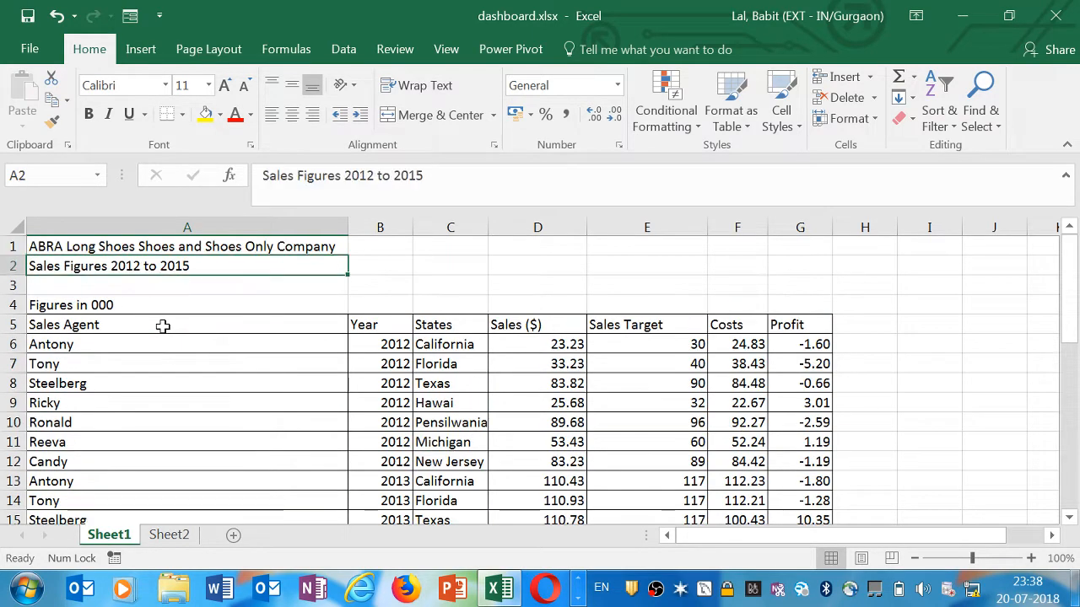
key("Down")
key("Down")
key("Down")
key("Right")
key("Right")
key("Right")
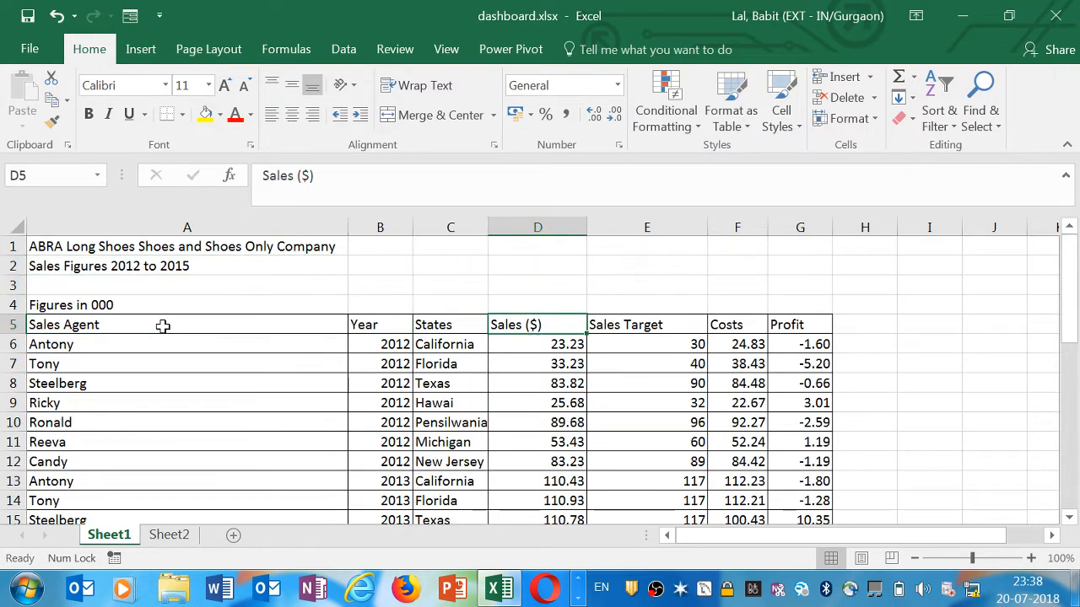
key("Left")
key("Left")
key("Left")
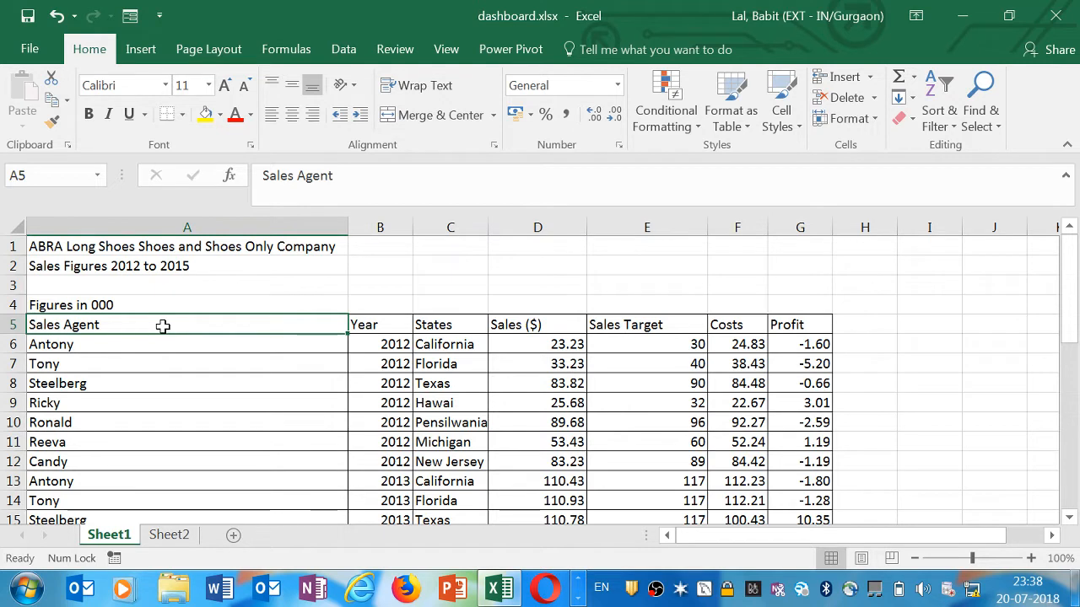
key("Right")
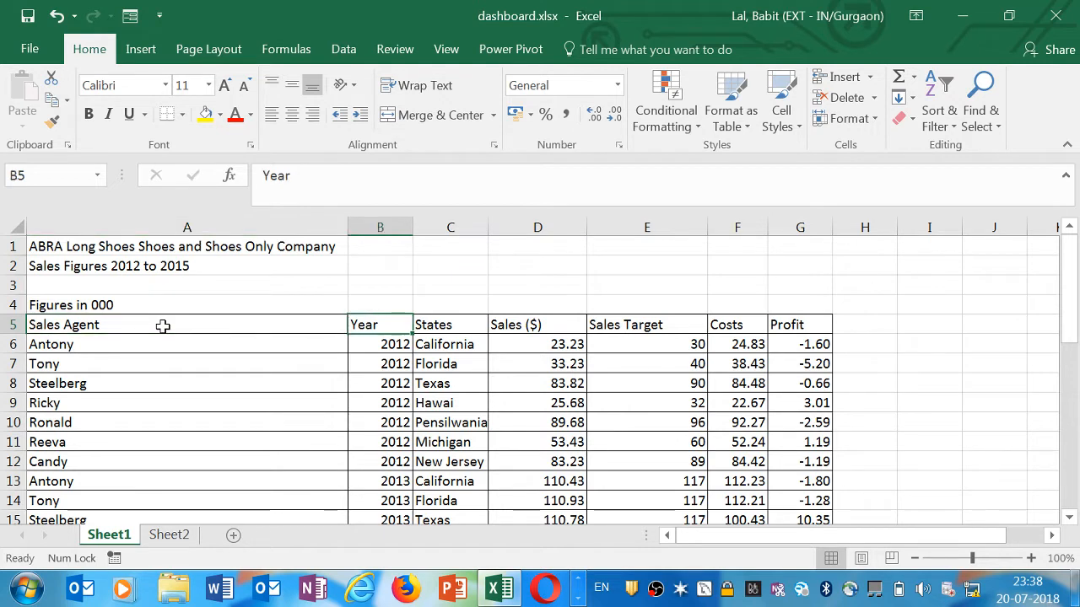
key("Right")
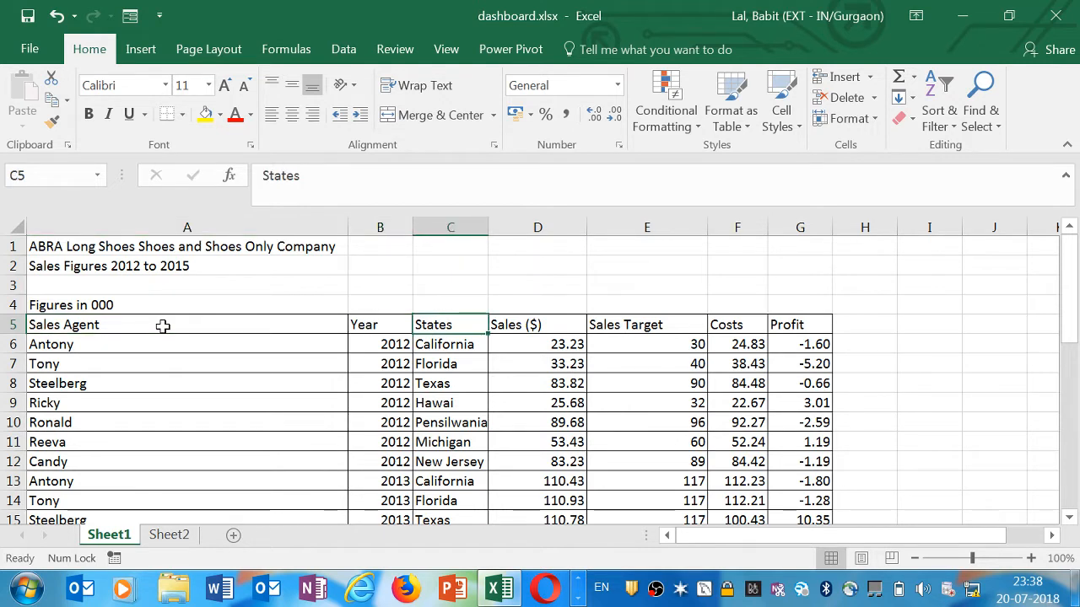
key("Right")
key("Right")
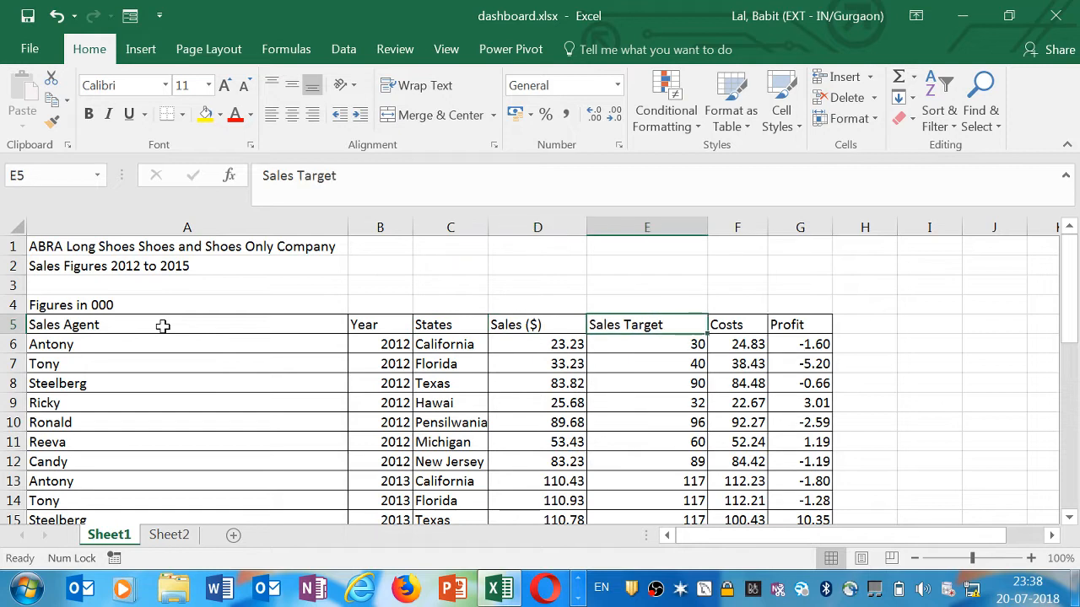
key("Right")
key("Right")
key("Left")
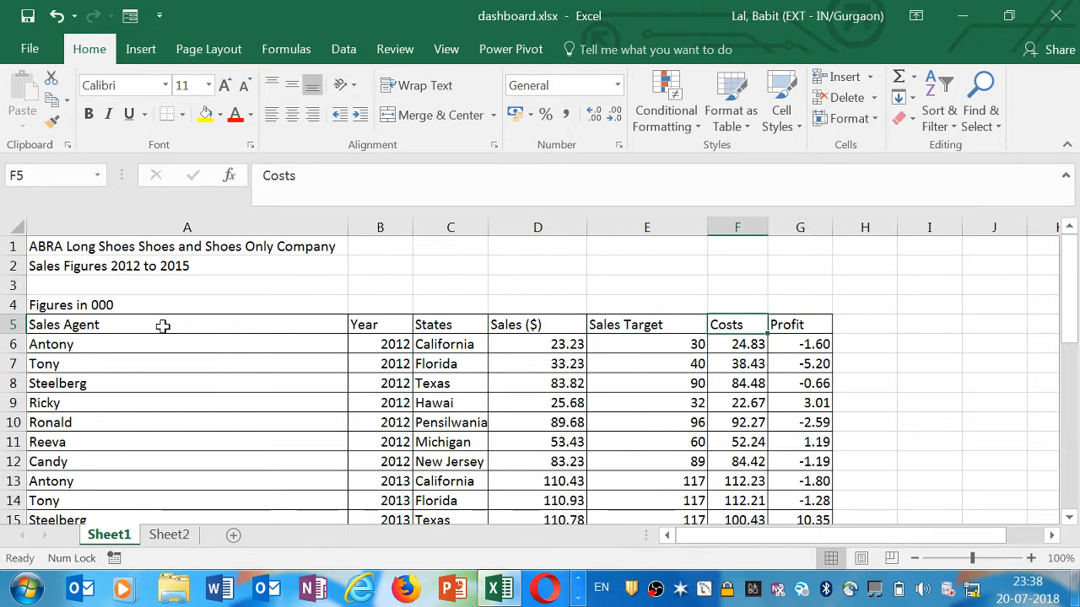
key("Left")
key("Left")
key("Left")
key("Left")
key("Left")
key("Up")
key("Down")
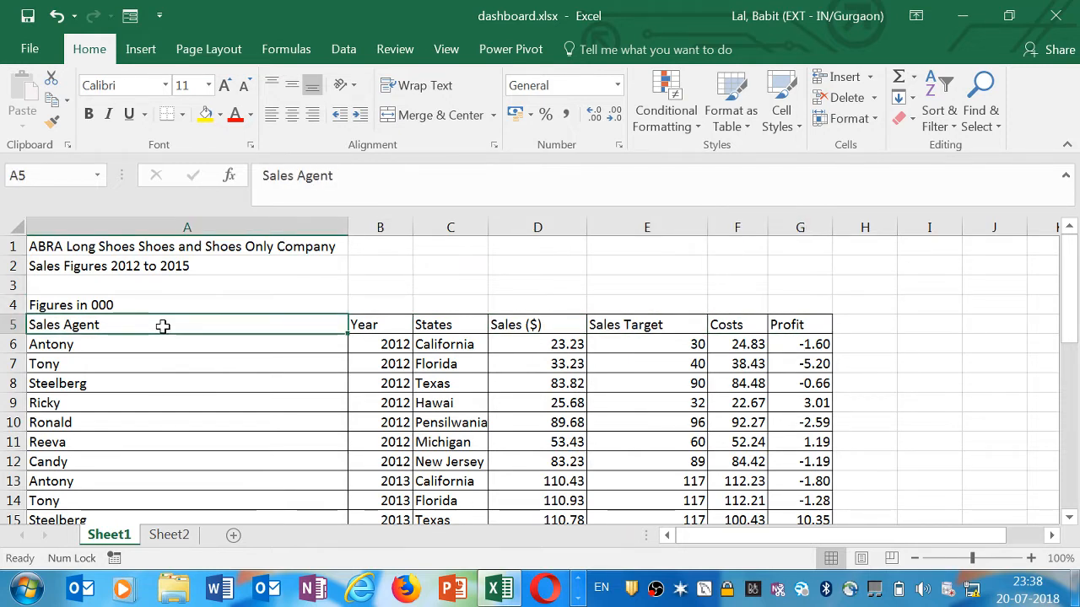
key("Right")
key("Right")
key("Right")
key("Right")
key("Right")
key("Right")
key("Left")
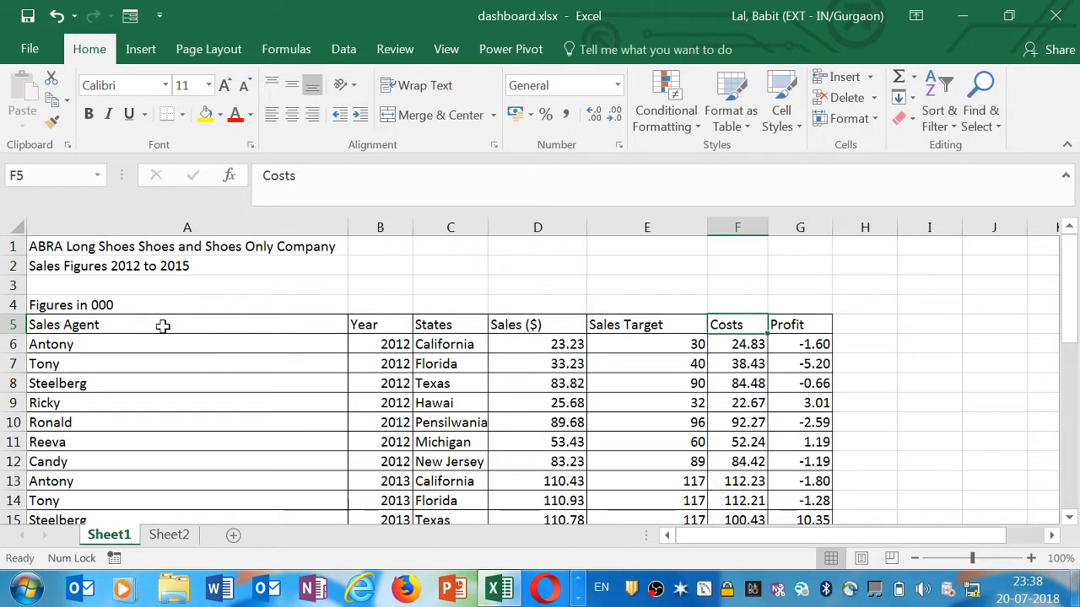
key("Left")
key("Left")
key("Left")
key("Left")
key("Left")
key("Right")
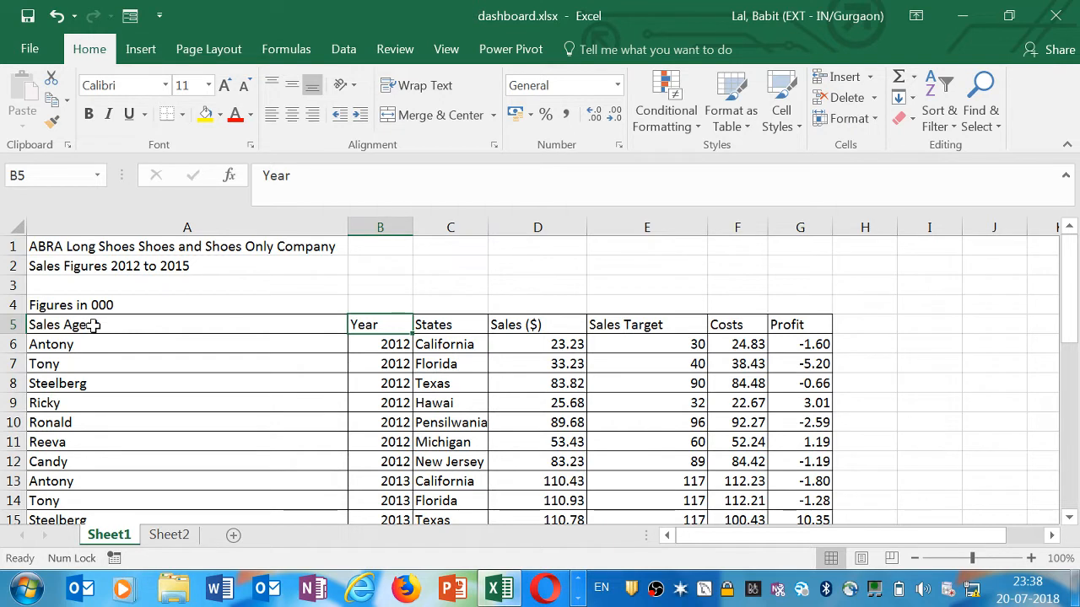
Create a PivotTable from the data range A5:G35 on a new worksheet
left_click(376, 278)
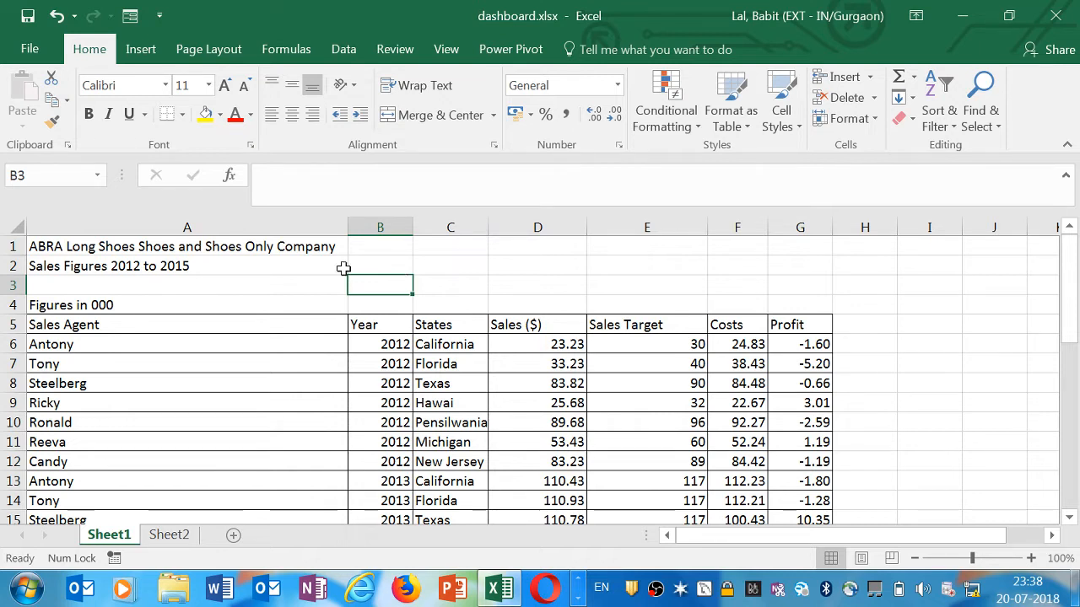
left_click_drag(92, 325, 817, 481)
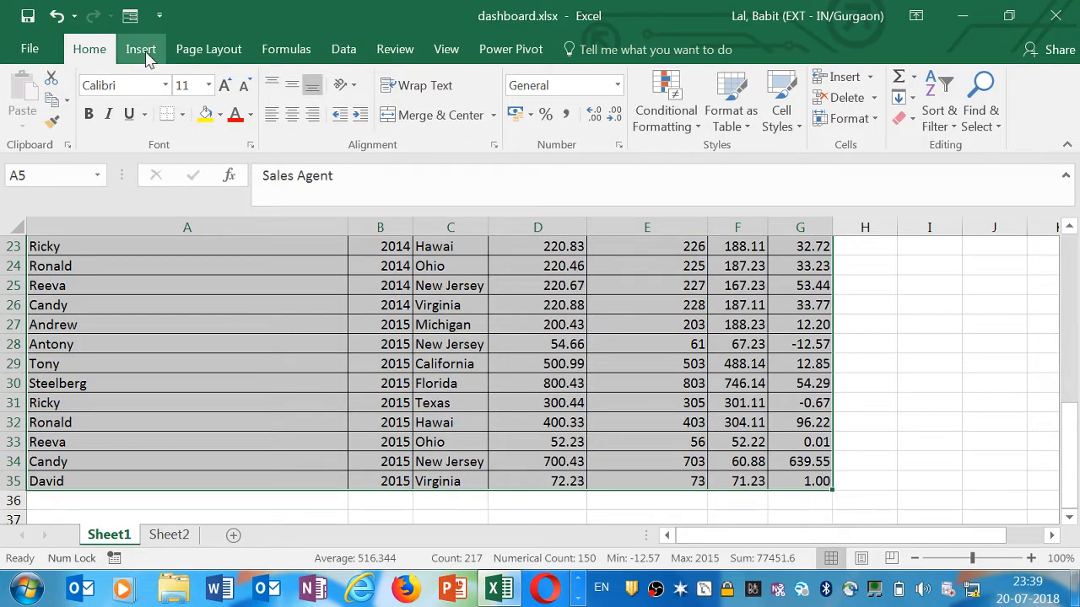
left_click_drag(1069, 447, 1068, 243)
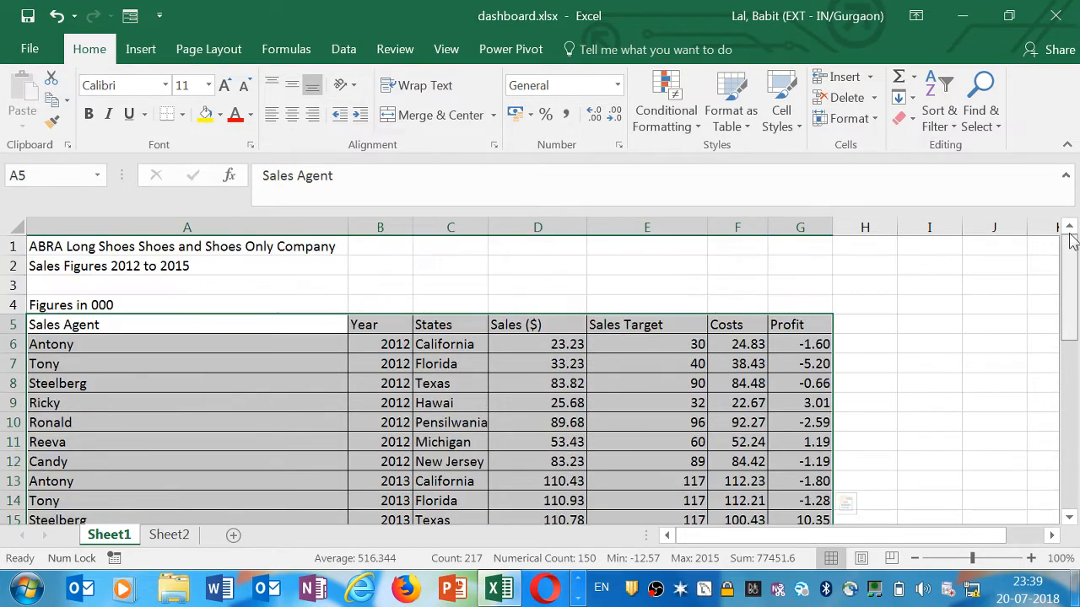
left_click(149, 50)
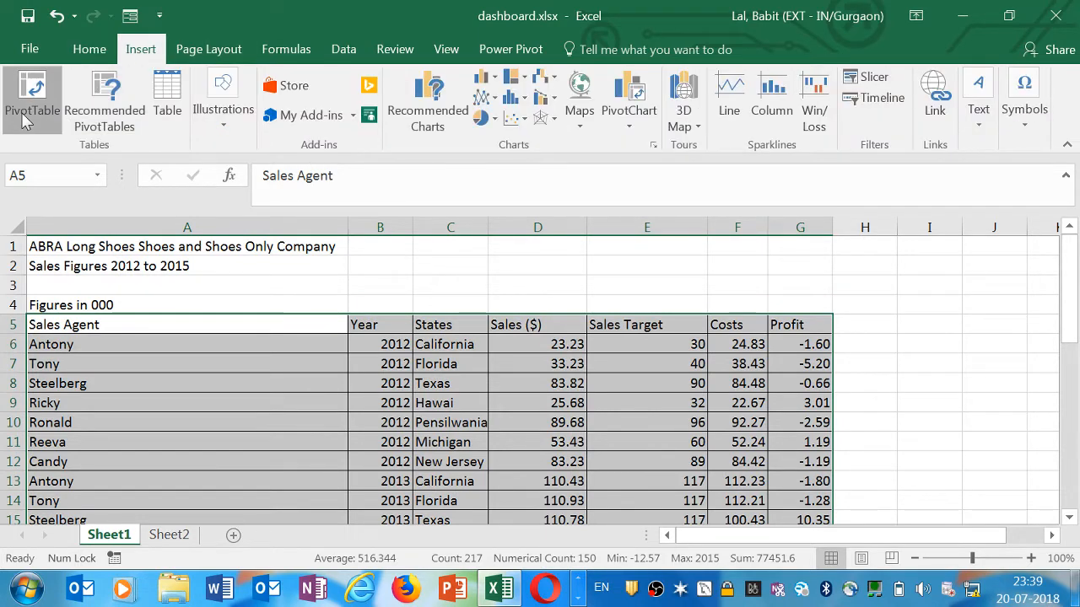
left_click(25, 120)
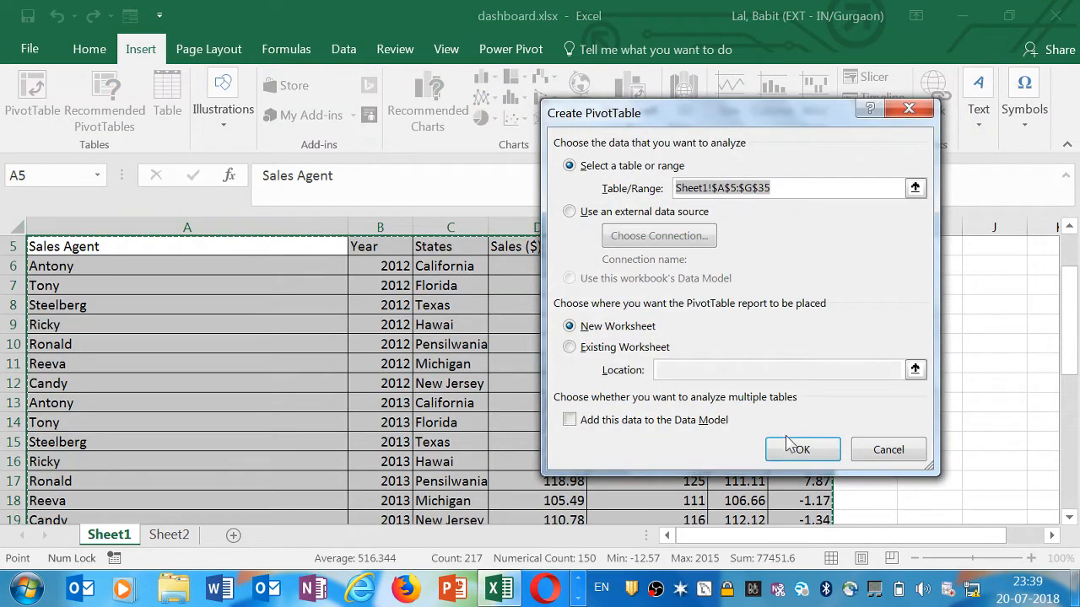
left_click(797, 449)
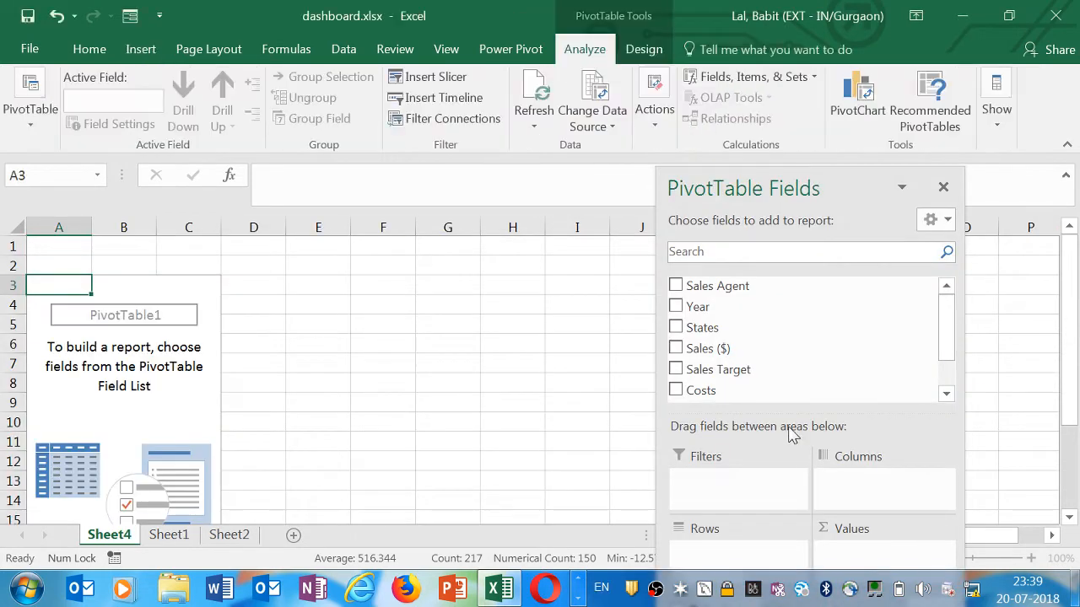
Put Year in the PivotTable rows and Sales ($) in the values
left_click_drag(699, 307, 704, 555)
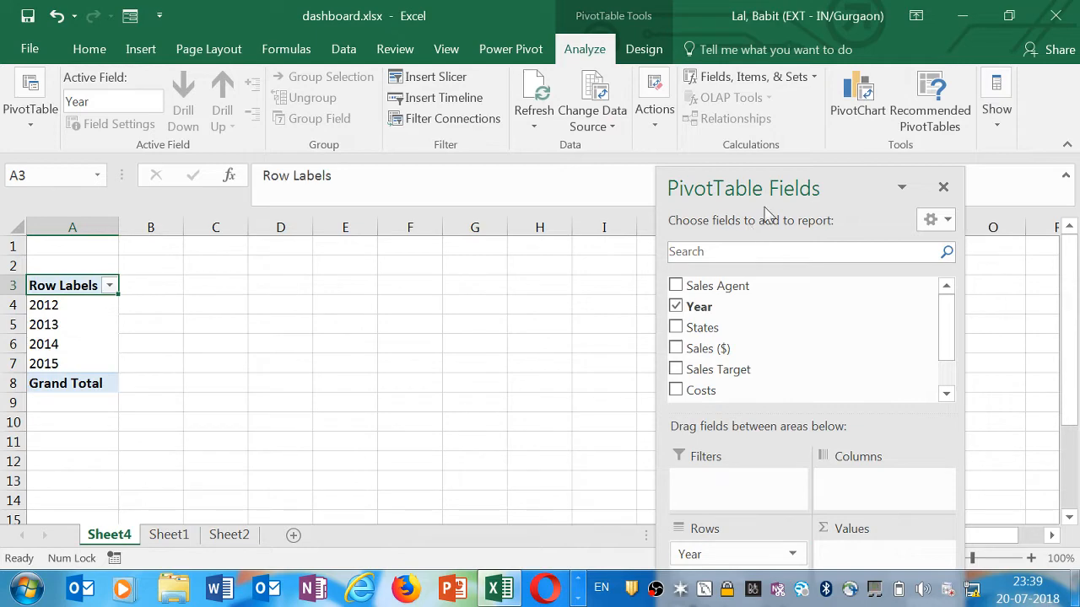
left_click_drag(742, 171, 619, 48)
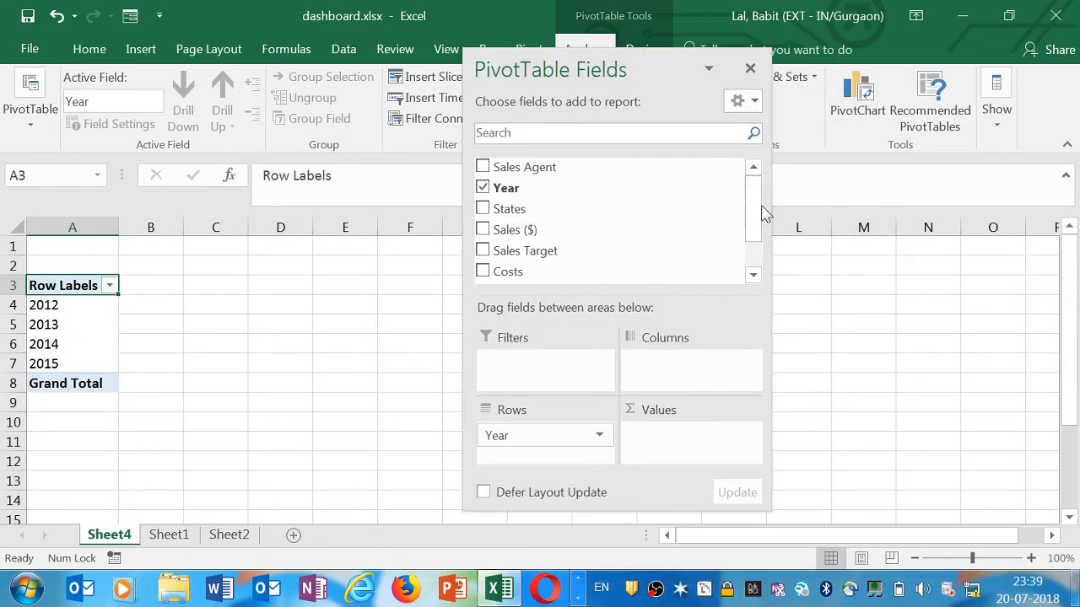
mouse_move(752, 215)
left_mouse_down()
mouse_move(750, 231)
mouse_move(747, 217)
left_mouse_up()
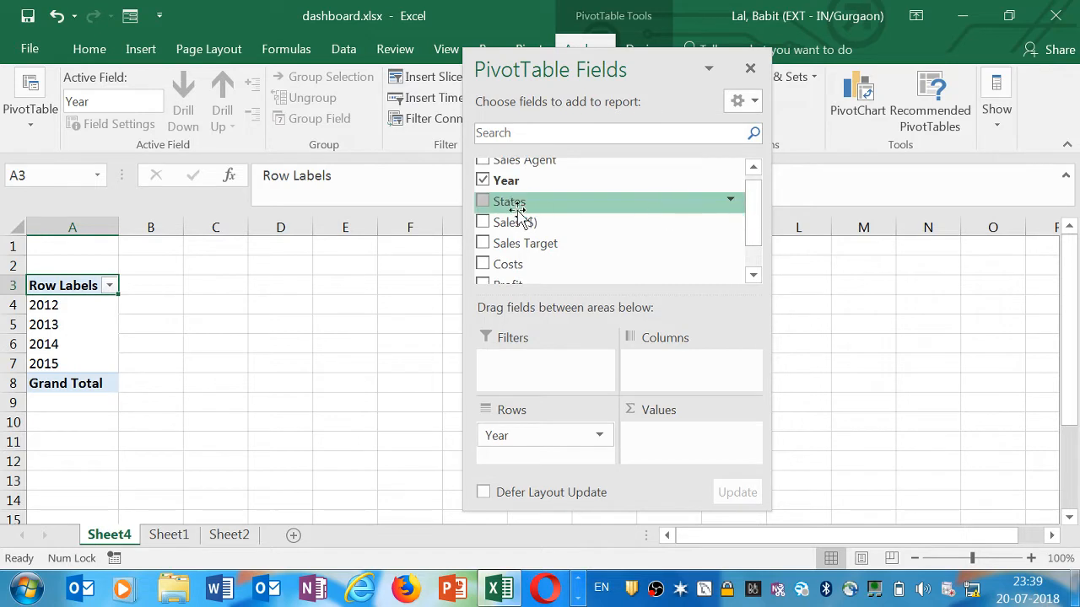
left_click_drag(518, 218, 669, 448)
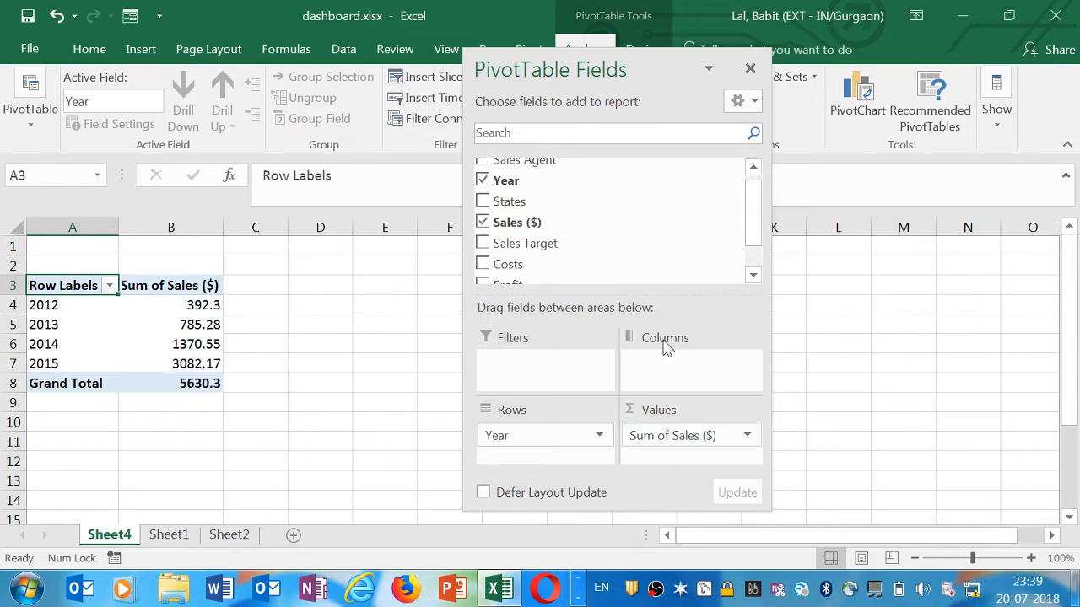
Add States as a PivotTable filter and close the field list
mouse_move(757, 227)
left_mouse_down()
mouse_move(756, 216)
mouse_move(754, 240)
mouse_move(753, 225)
left_mouse_up()
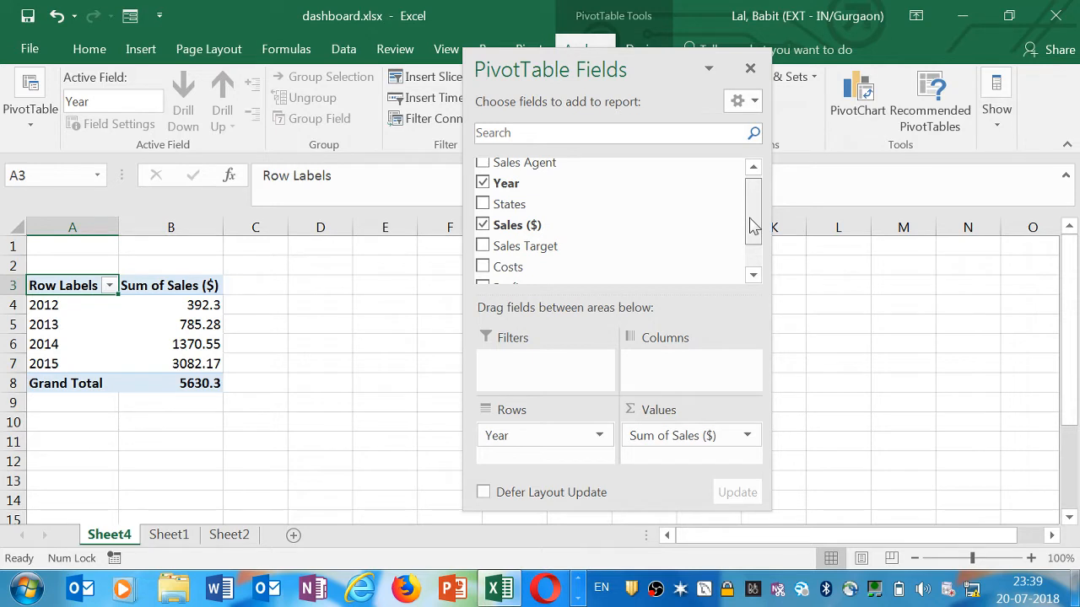
left_click_drag(643, 202, 526, 373)
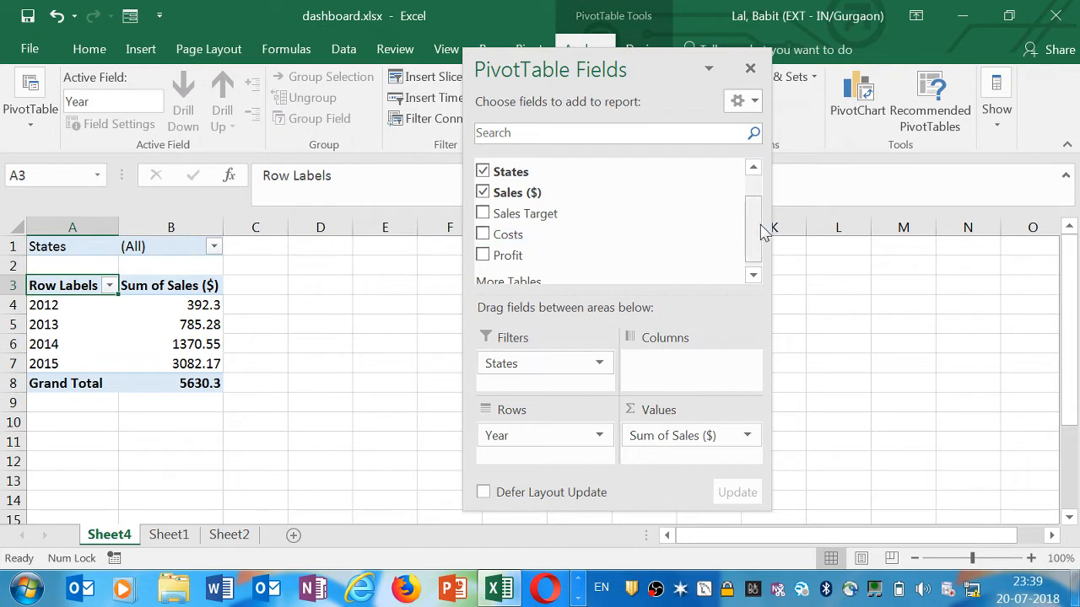
left_click_drag(754, 229, 753, 234)
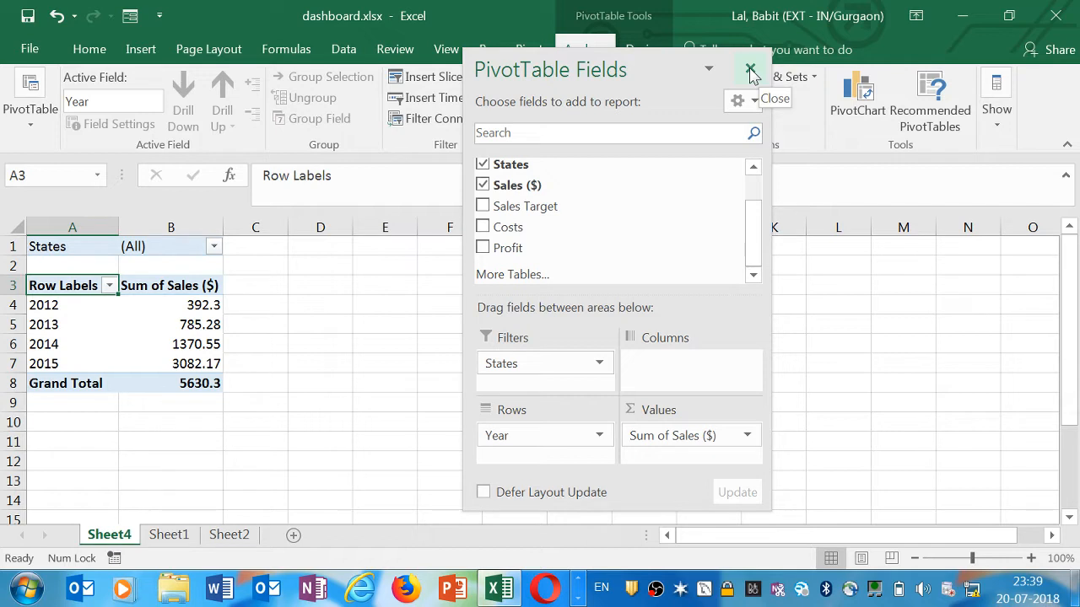
left_click(750, 69)
Insert a clustered column PivotChart from the PivotTable
left_click(164, 287)
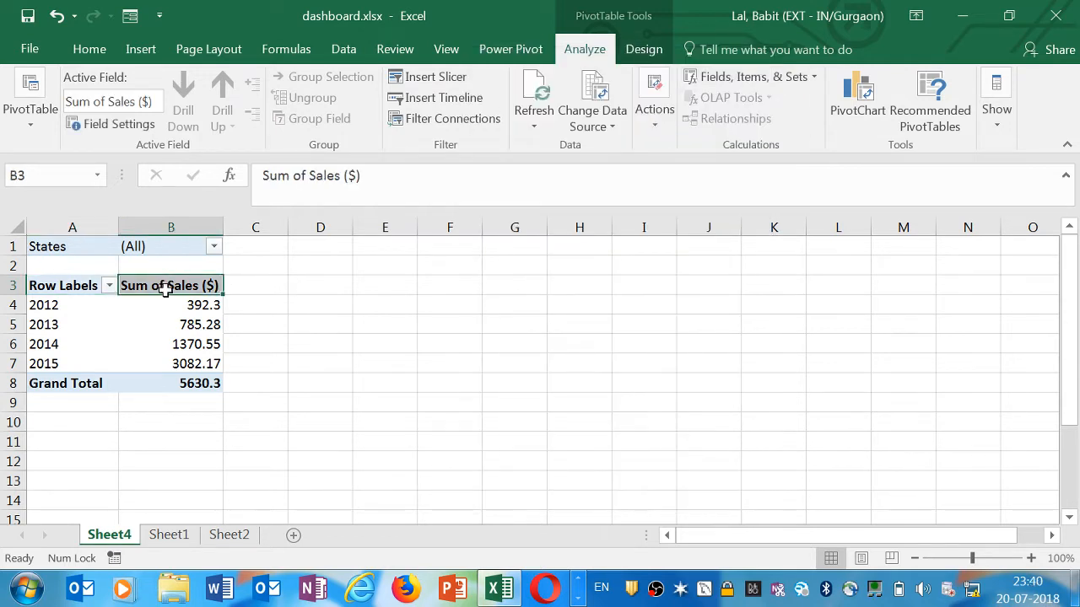
left_click(93, 276)
left_click(140, 49)
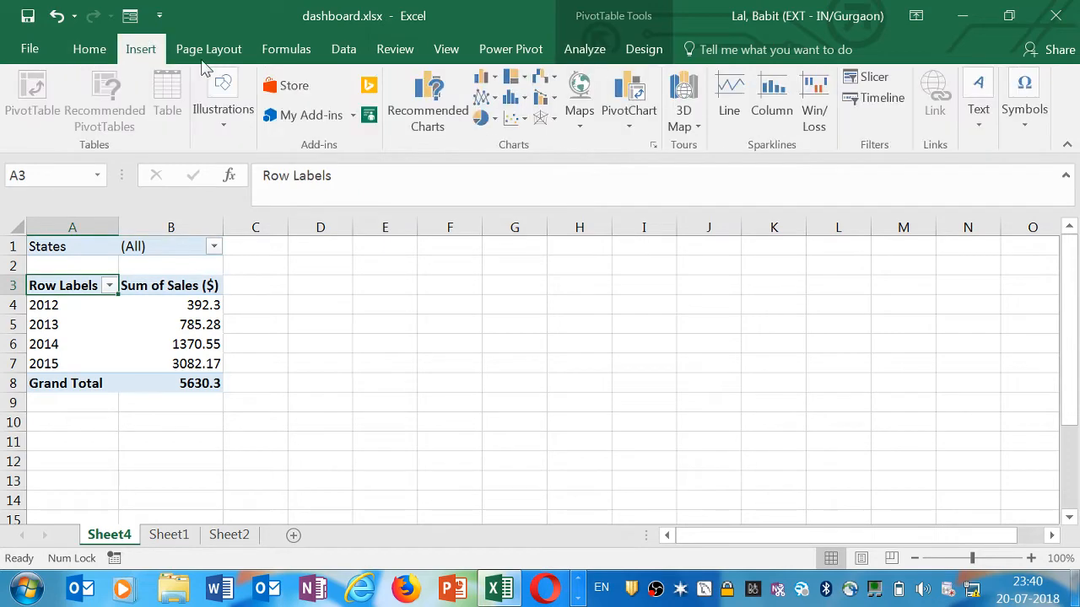
left_click(629, 125)
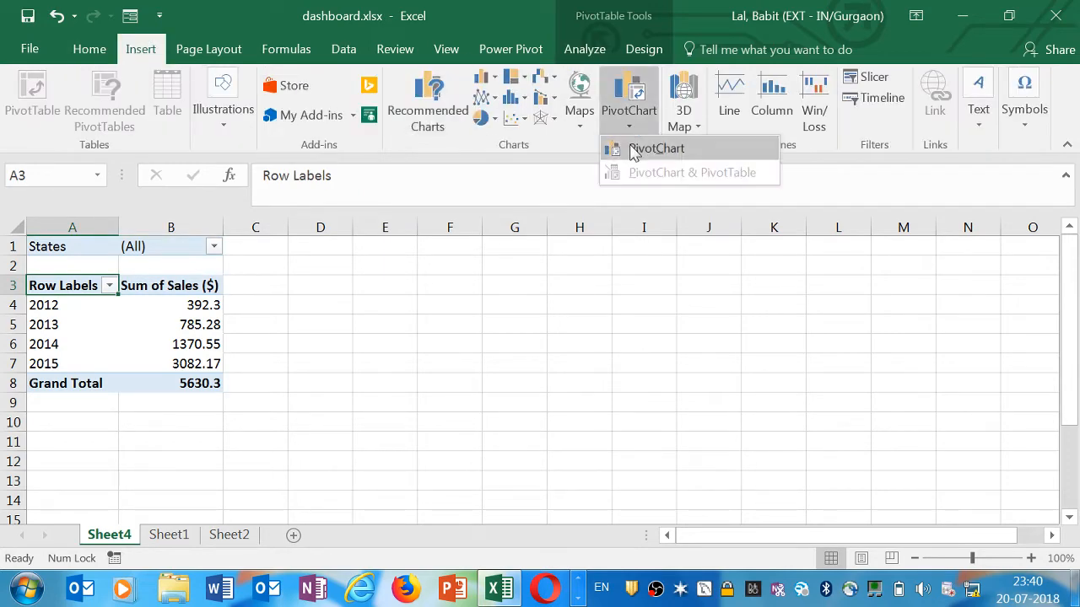
left_click(634, 151)
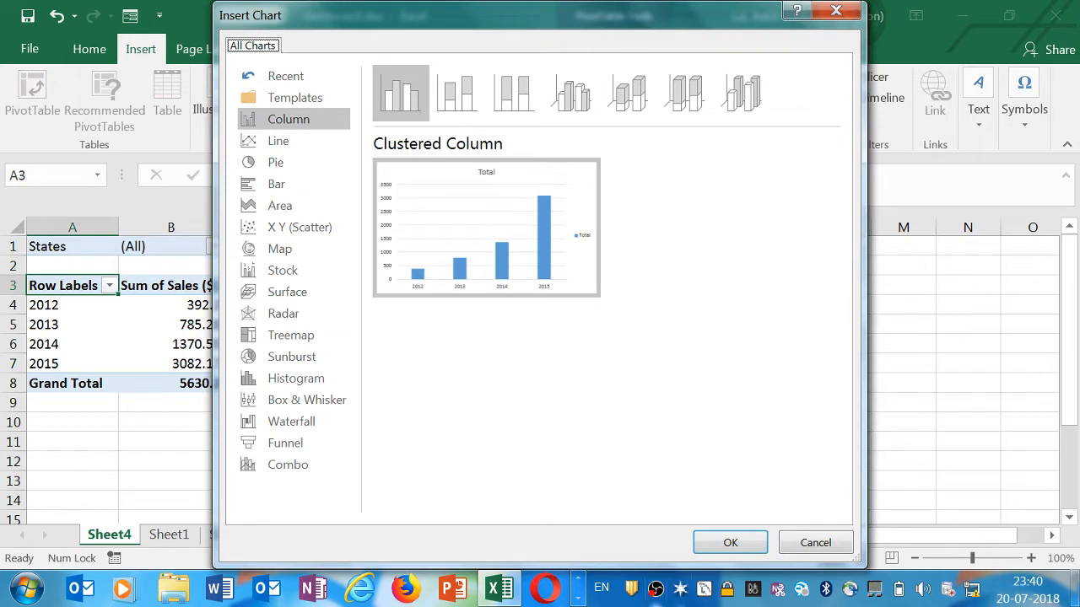
left_click(732, 544)
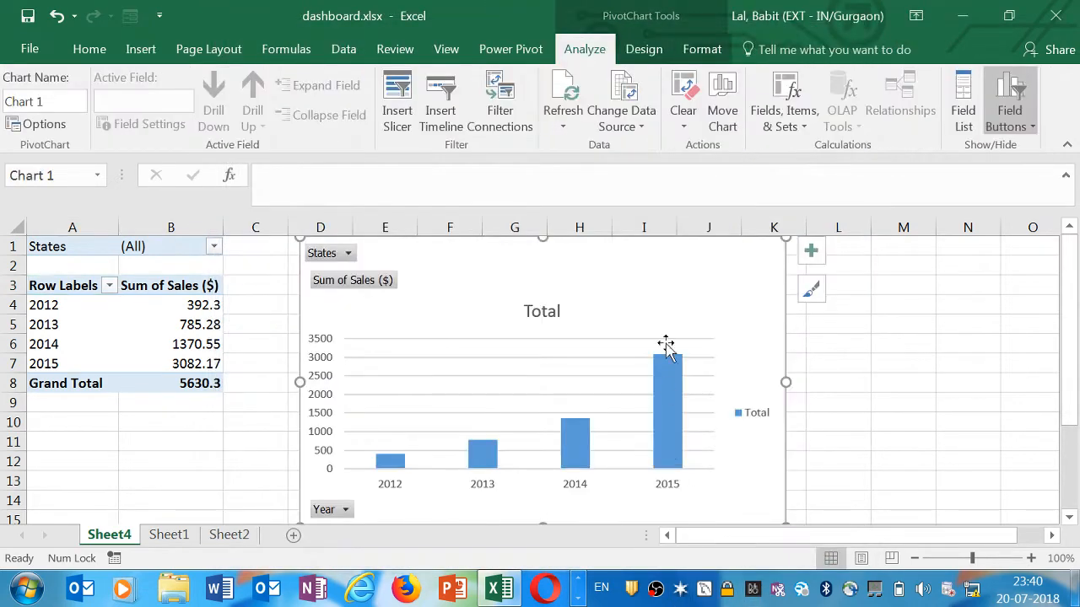
left_click_drag(683, 294, 684, 294)
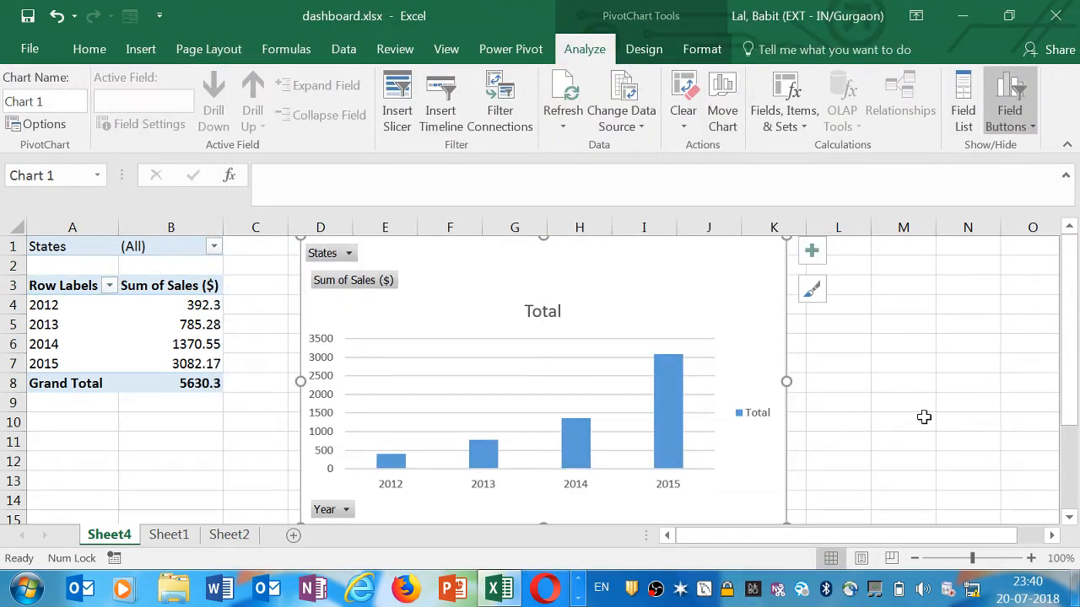
left_click(1069, 517)
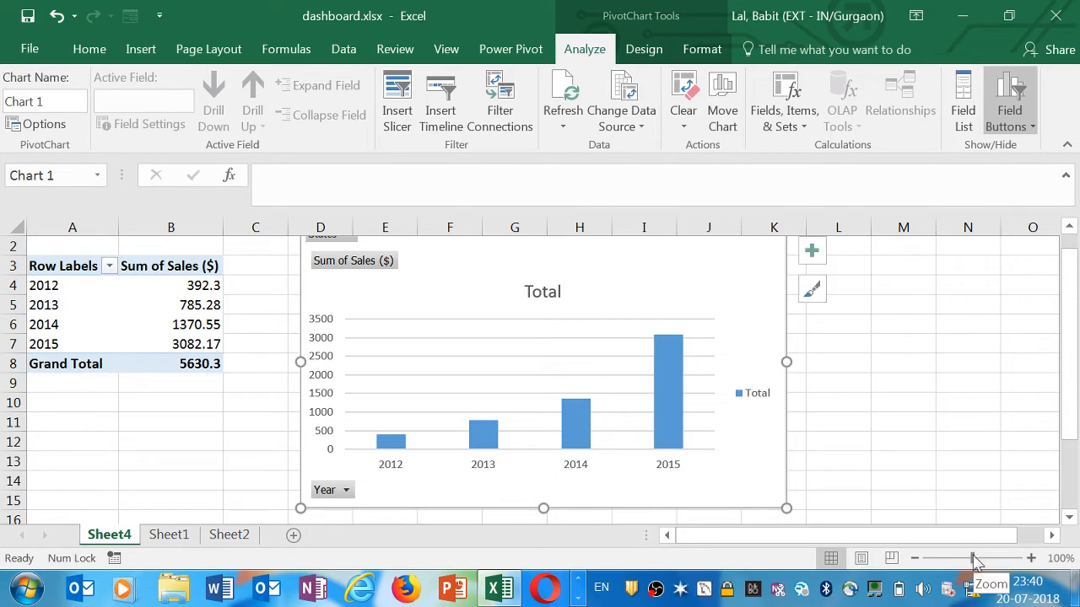
left_click_drag(973, 557, 963, 558)
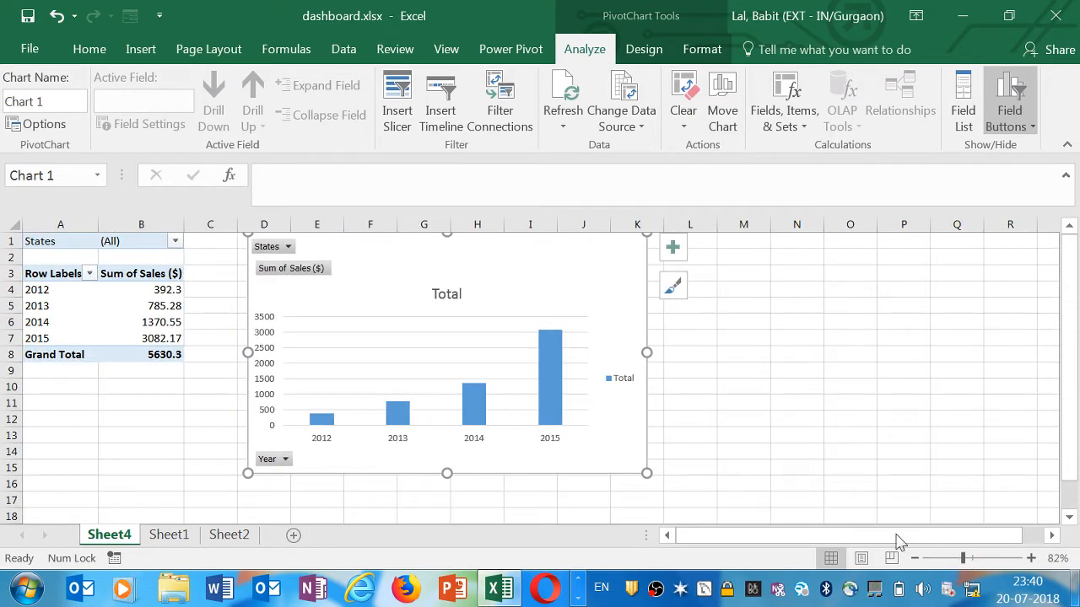
left_click(110, 388)
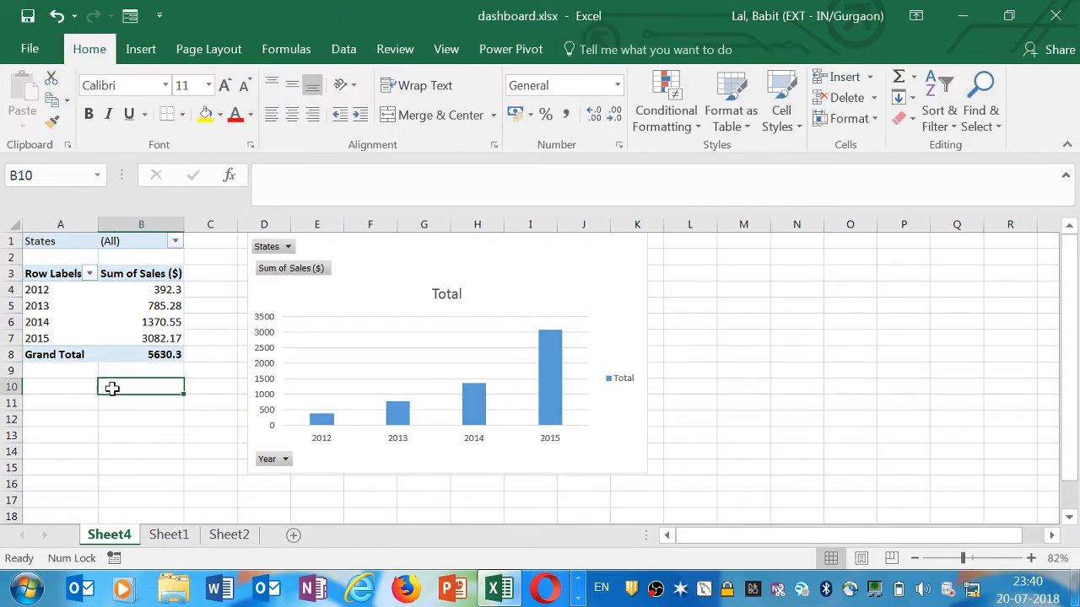
left_click(64, 372)
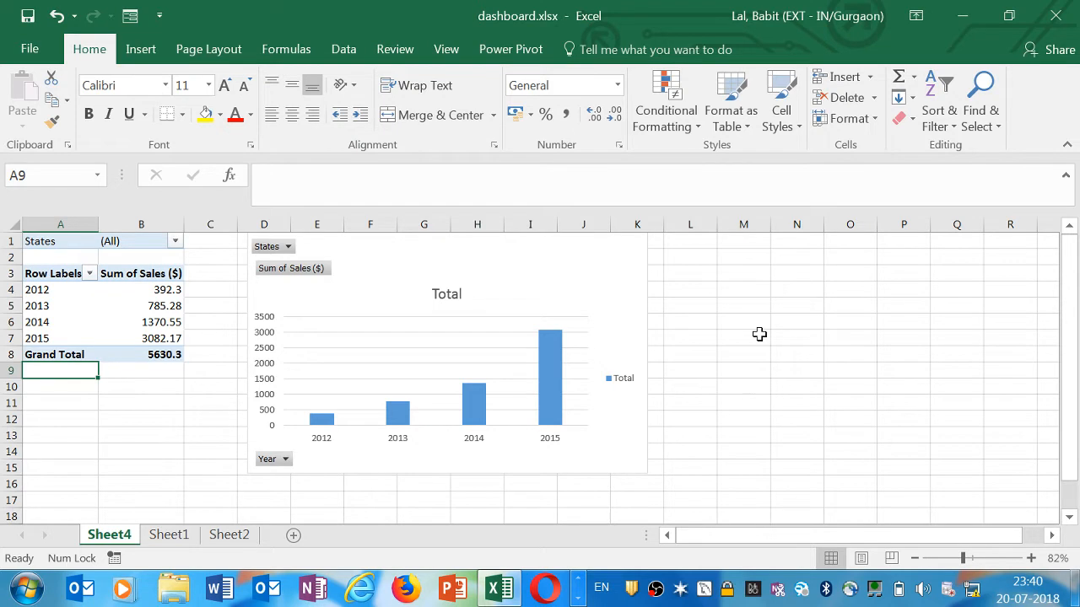
Insert slicers for Sales Agent, Year and States connected to the PivotChart
left_click(594, 270)
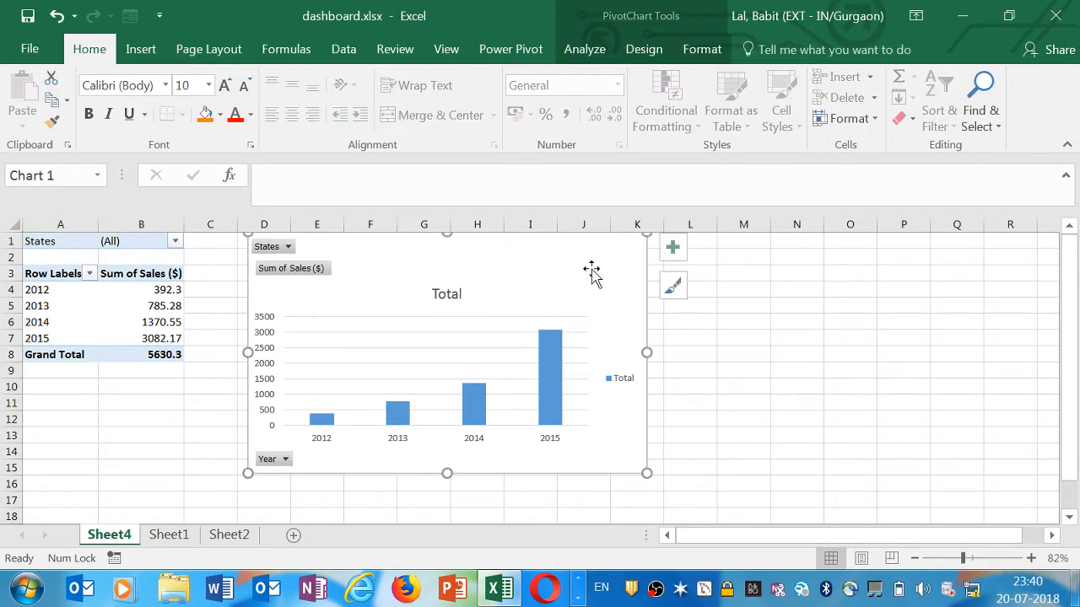
left_click(748, 321)
left_click(606, 275)
left_click(150, 49)
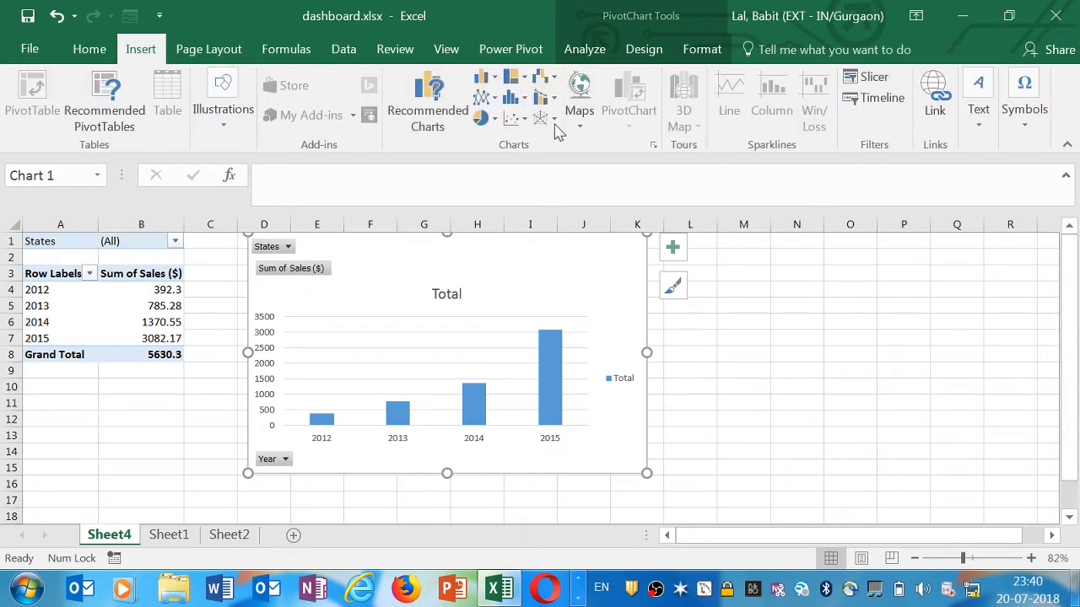
left_click(875, 84)
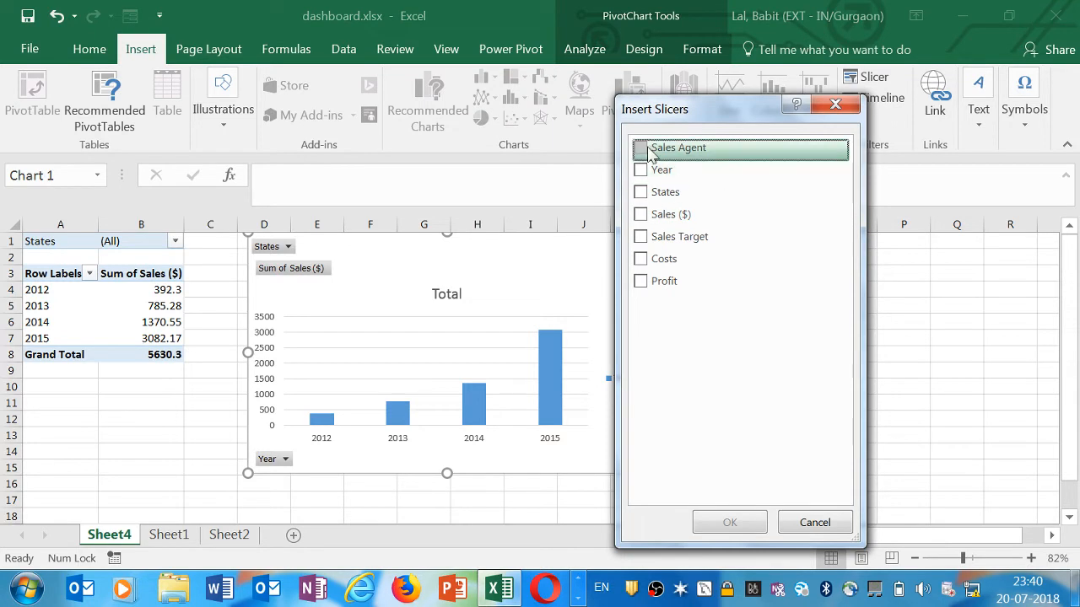
left_click(645, 150)
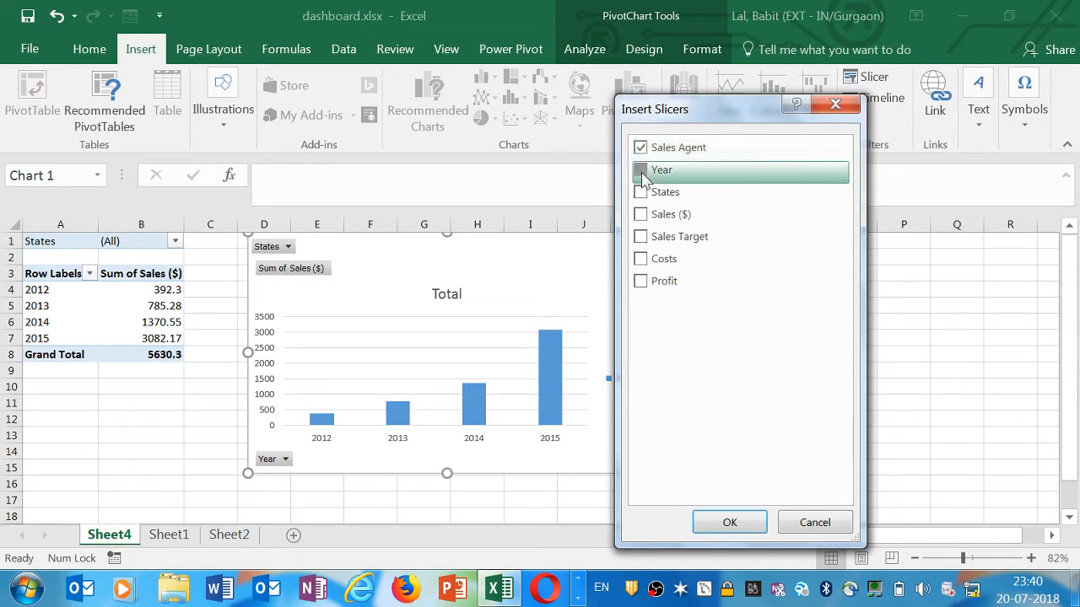
left_click(641, 174)
left_click(641, 193)
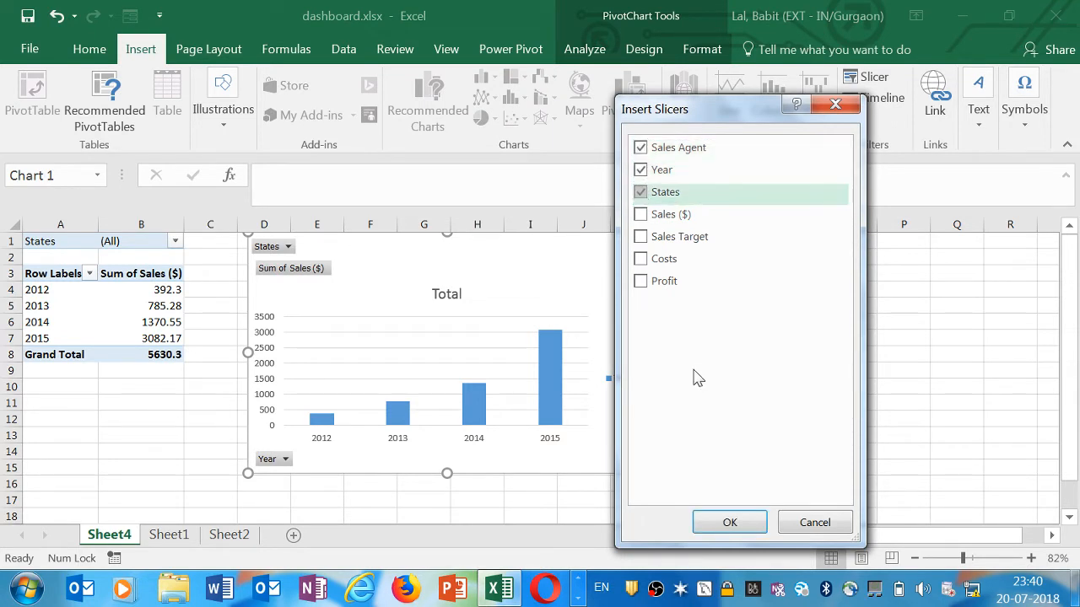
left_click(723, 521)
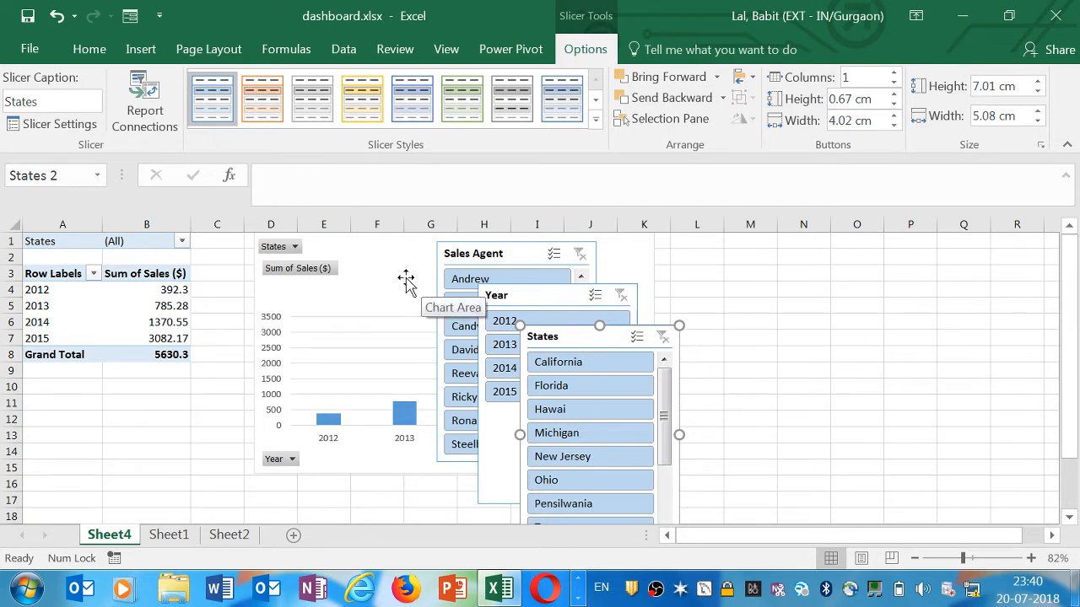
Arrange the Sales Agent, Year and States slicers side by side to the right of the chart
left_click_drag(511, 251, 735, 253)
left_click_drag(591, 294, 935, 252)
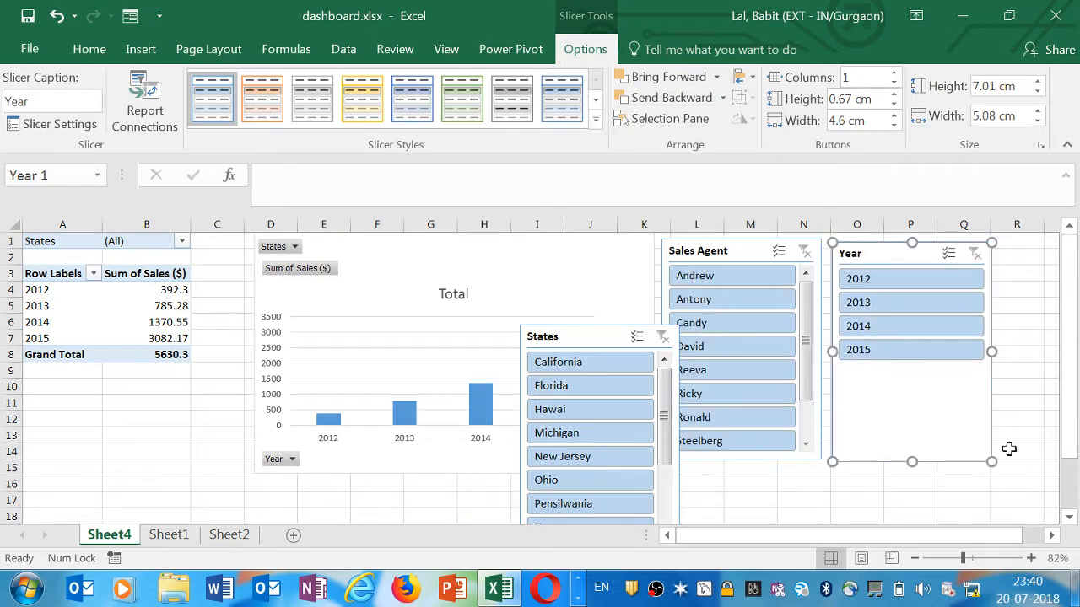
left_click(1051, 536)
left_click(1051, 537)
left_click(1051, 536)
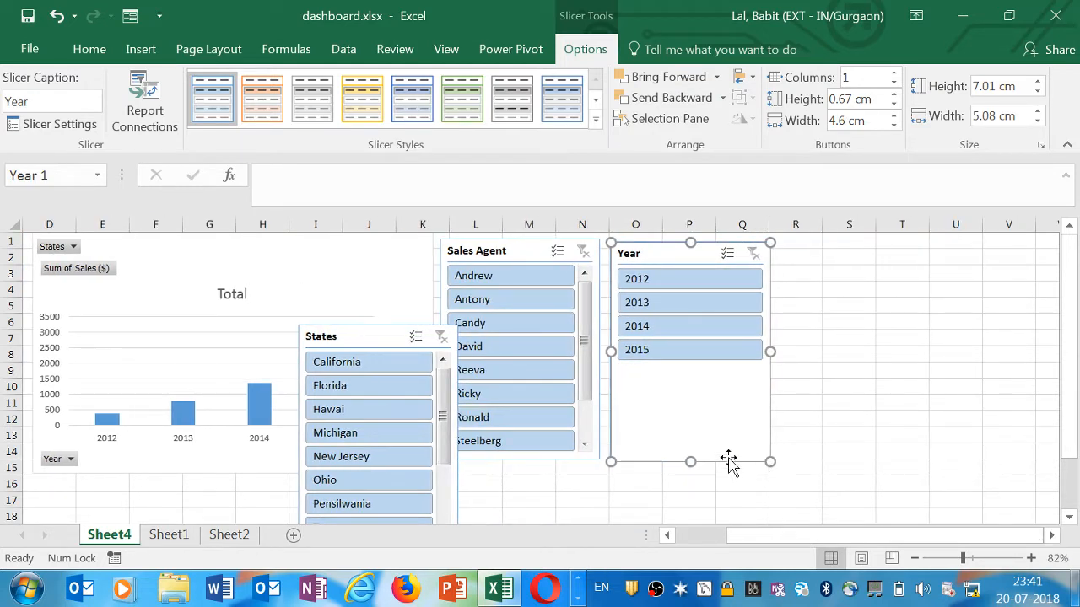
left_click_drag(348, 327, 832, 248)
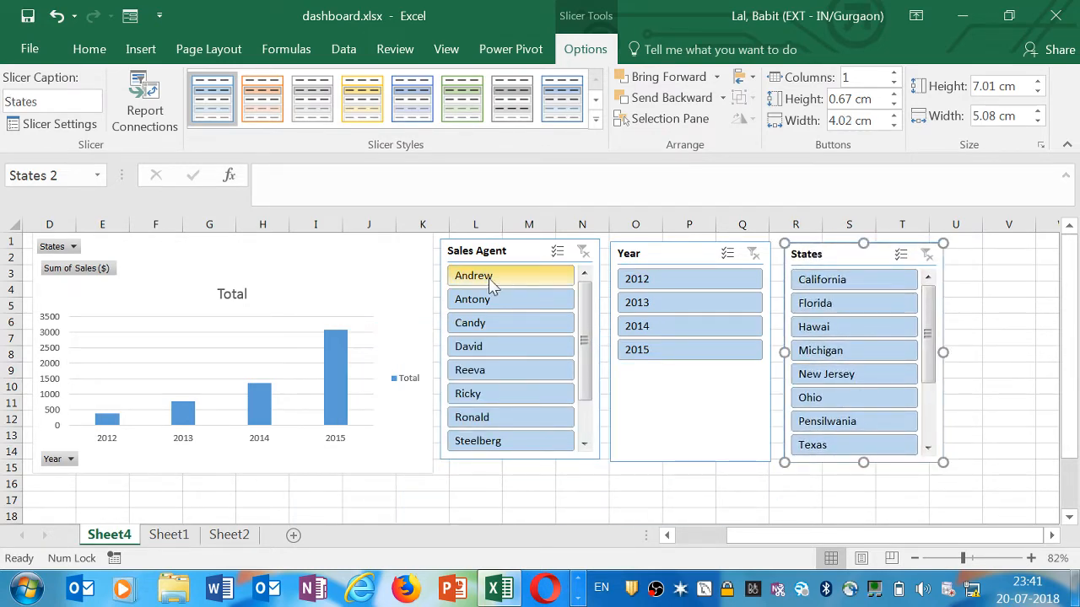
Lengthen the Sales Agent slicer slightly downward
left_click_drag(774, 534, 754, 545)
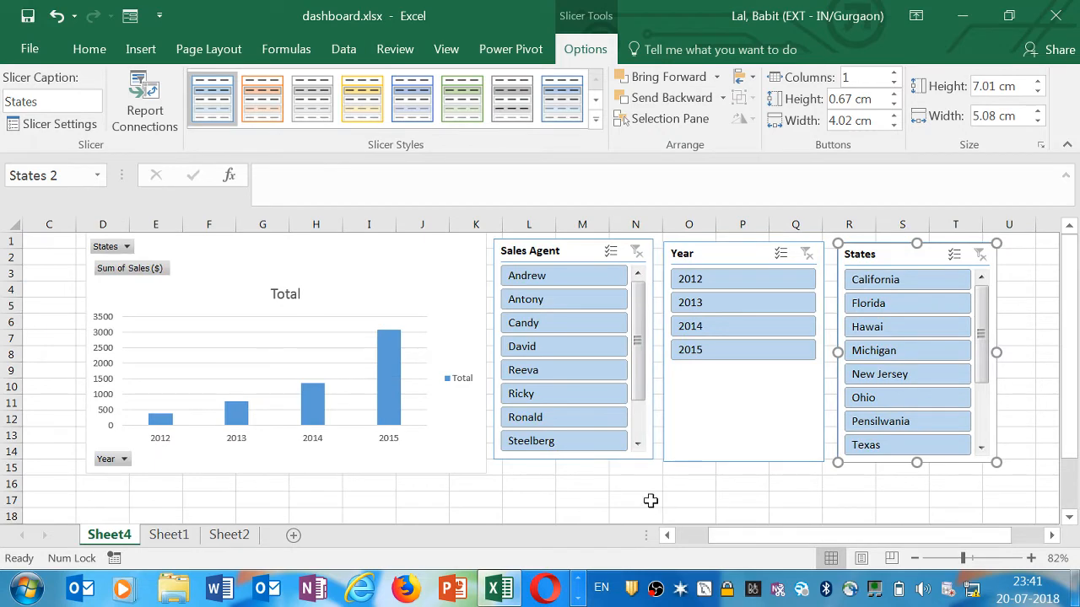
left_click(525, 471)
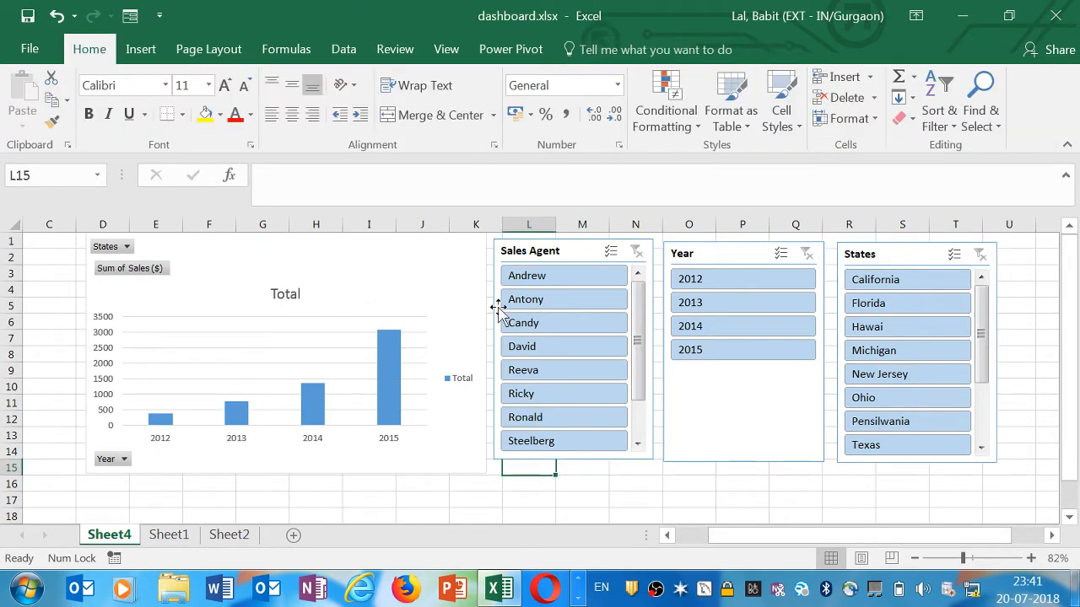
left_click(595, 460)
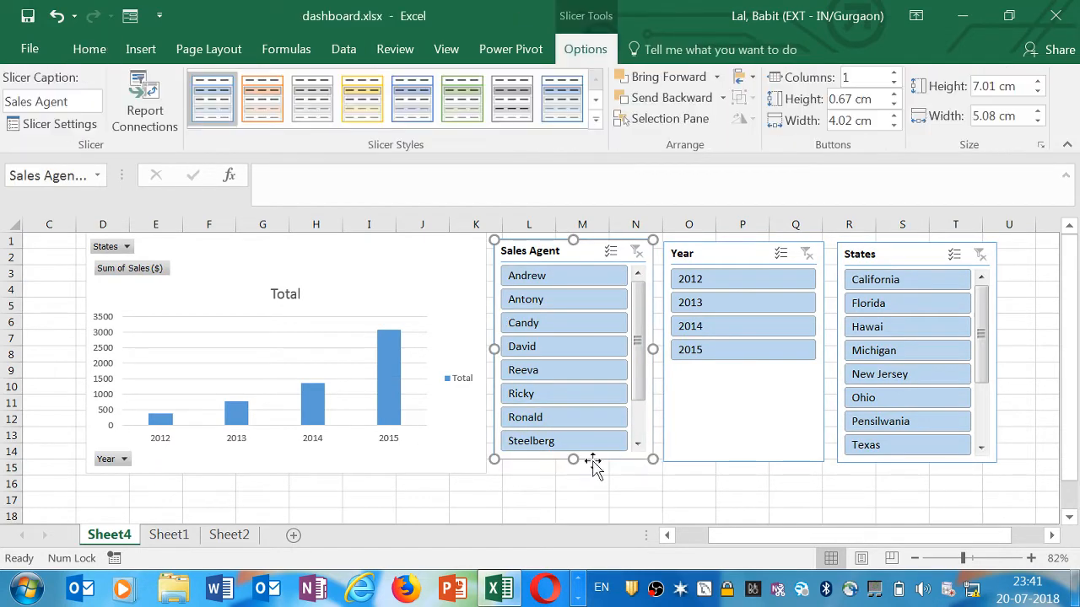
left_click_drag(574, 460, 574, 475)
left_click(573, 481)
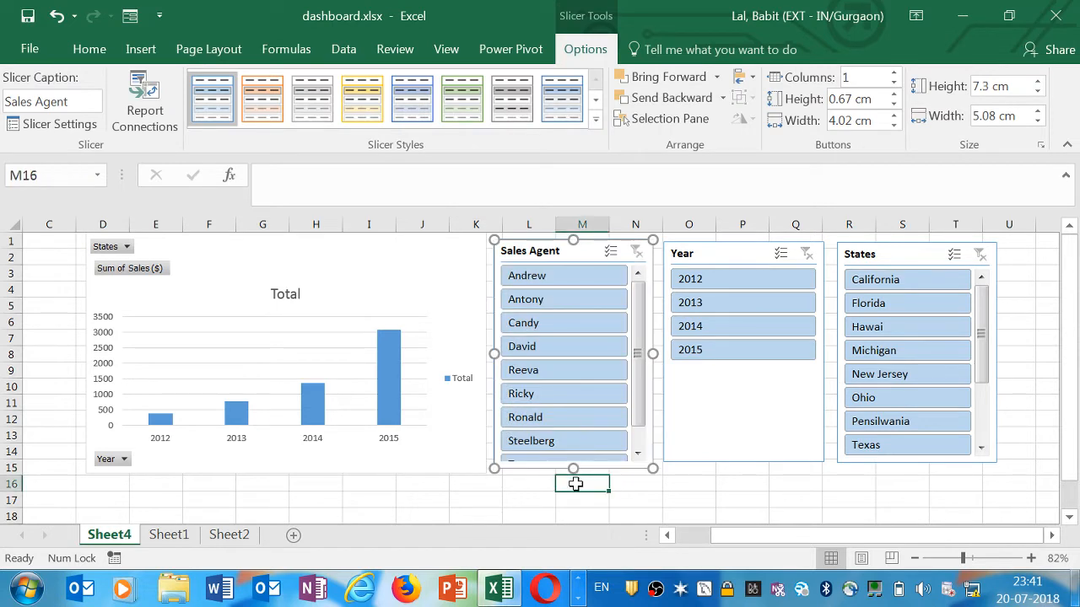
Filter the dashboard to the year 2012 and the sales agent Antony using the slicers
left_click(724, 283)
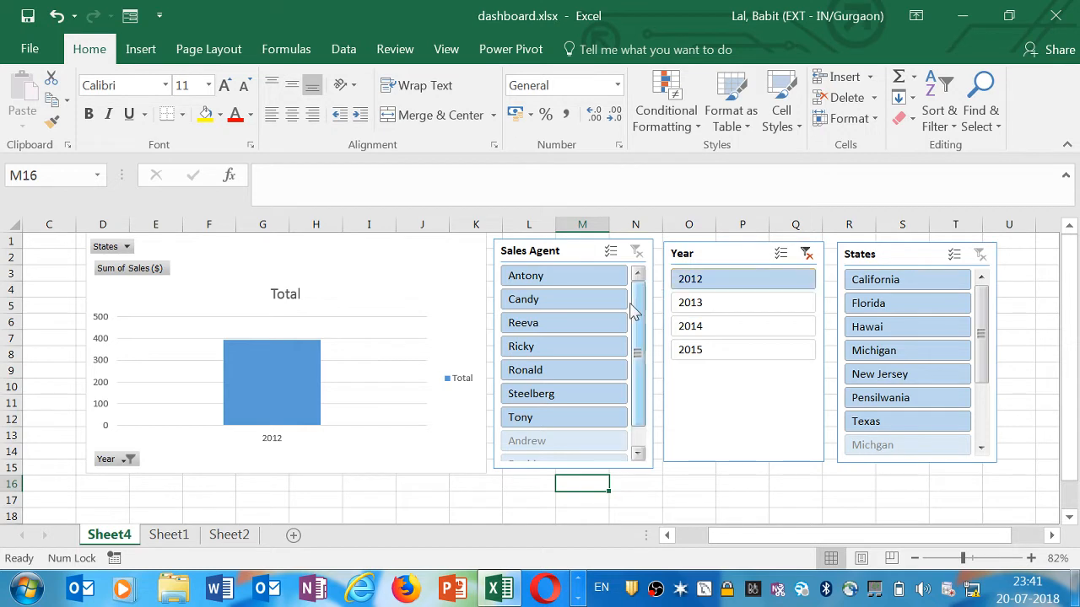
mouse_move(238, 351)
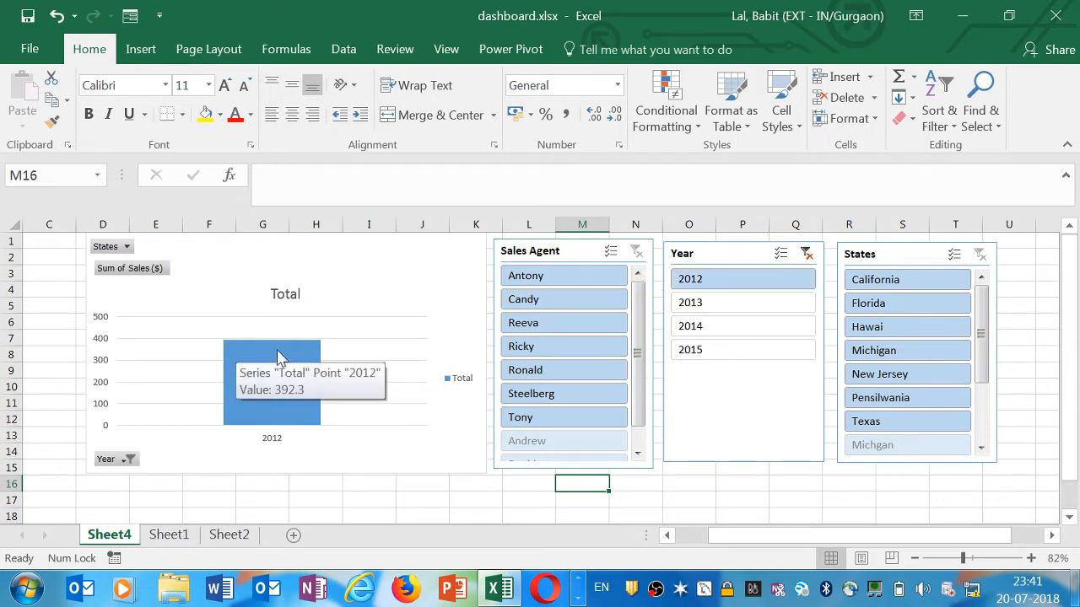
left_click(549, 279)
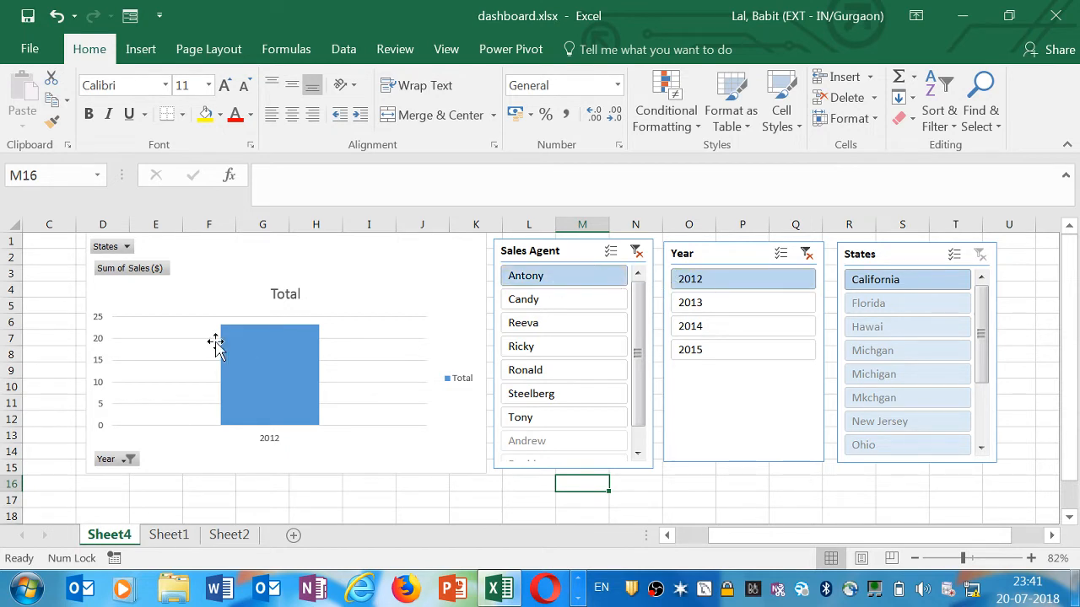
mouse_move(253, 337)
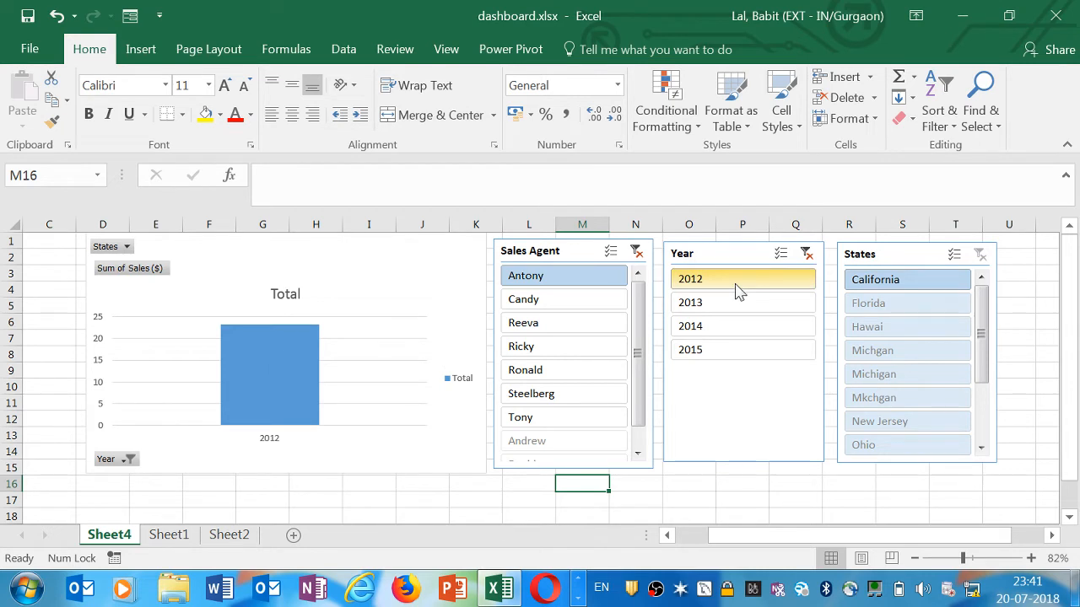
Filter by the sales agents Candy, Reeva, Ricky and Ronald in turn
left_click(528, 300)
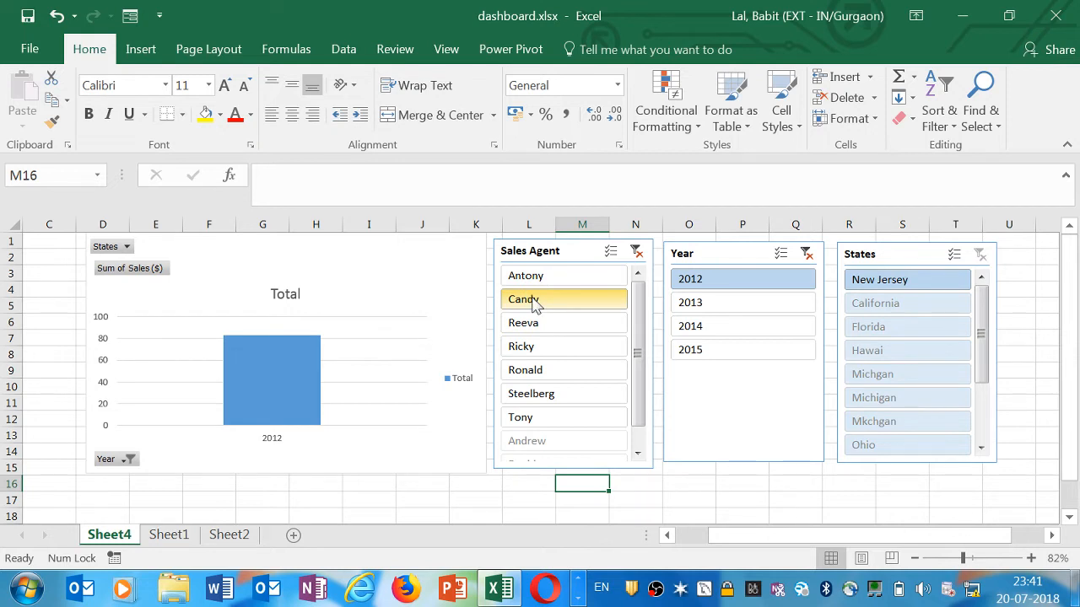
left_click(535, 325)
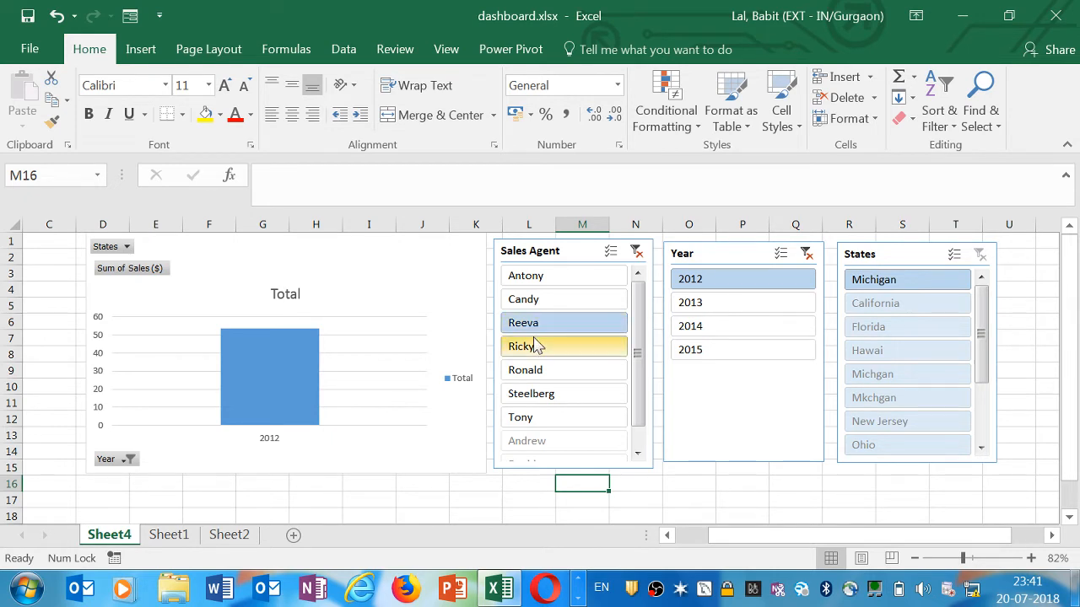
left_click(534, 347)
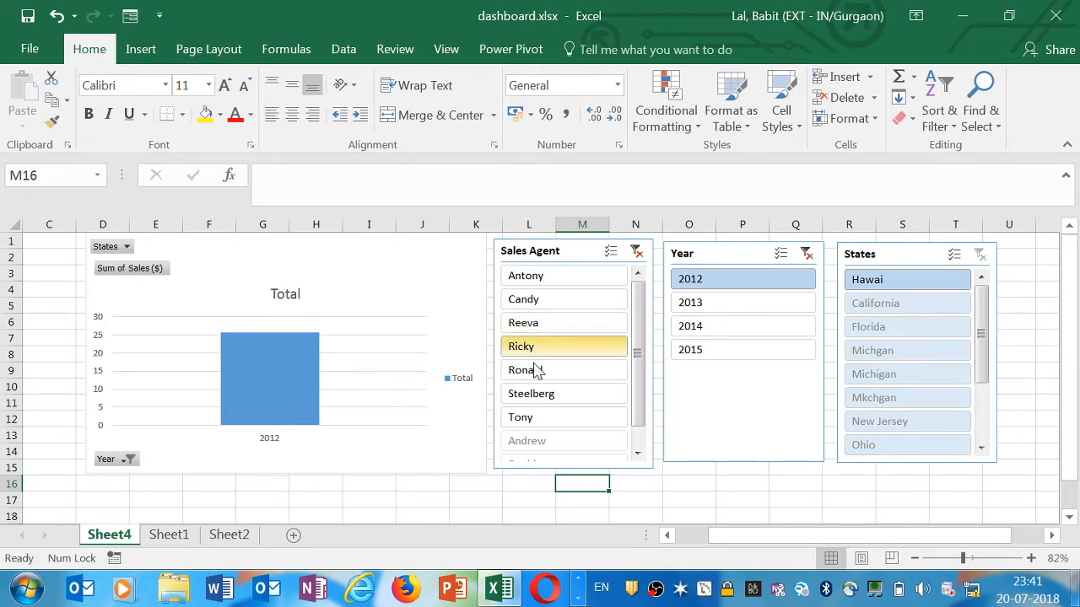
left_click(537, 372)
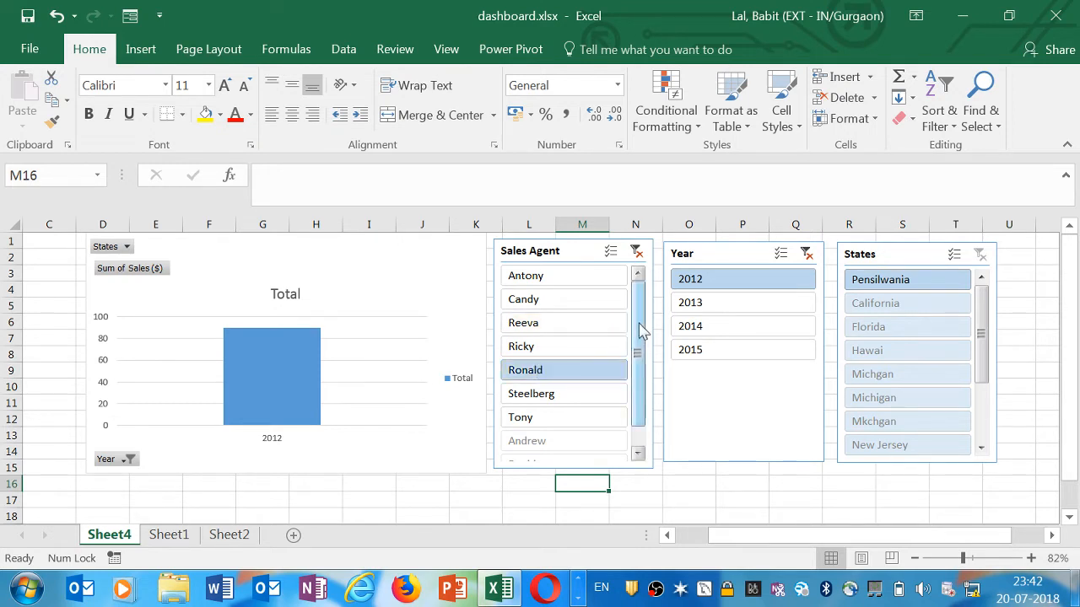
Switch the year slicer to 2013 and filter by Antony, then Candy
left_click(706, 306)
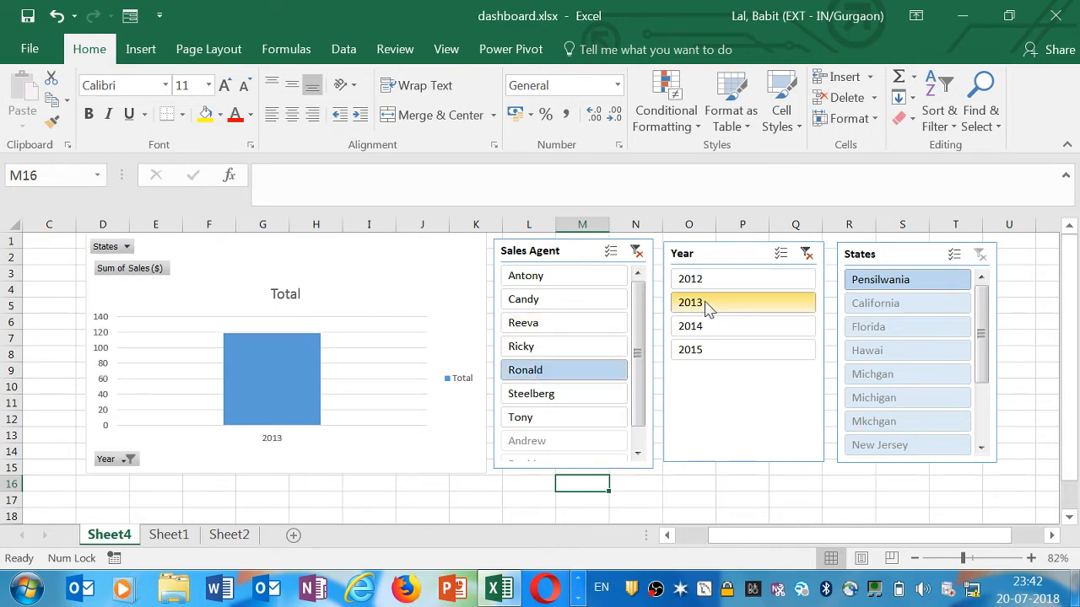
left_click(564, 285)
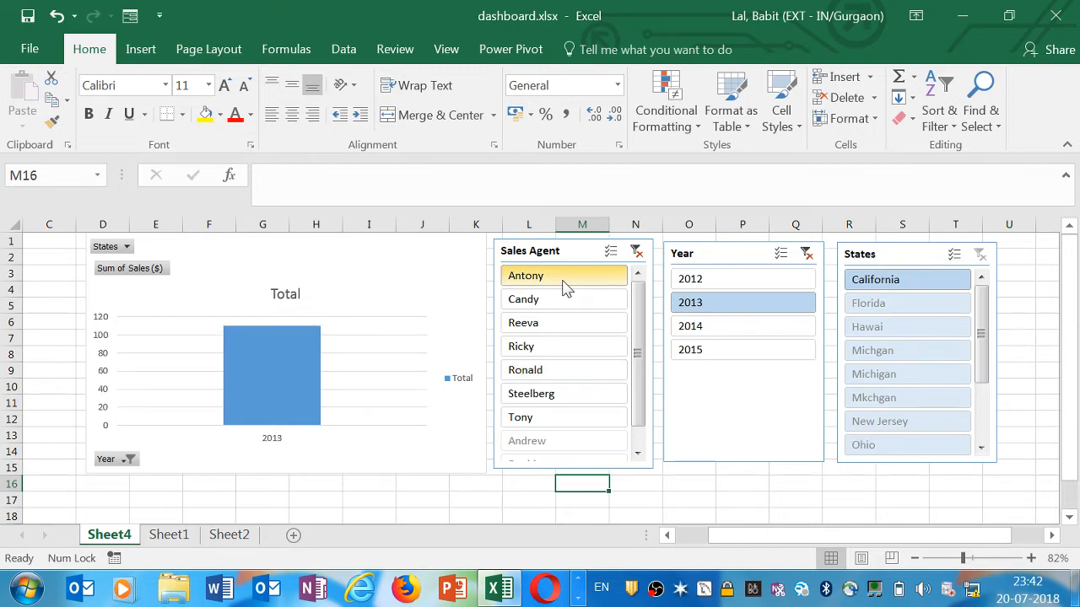
left_click(563, 302)
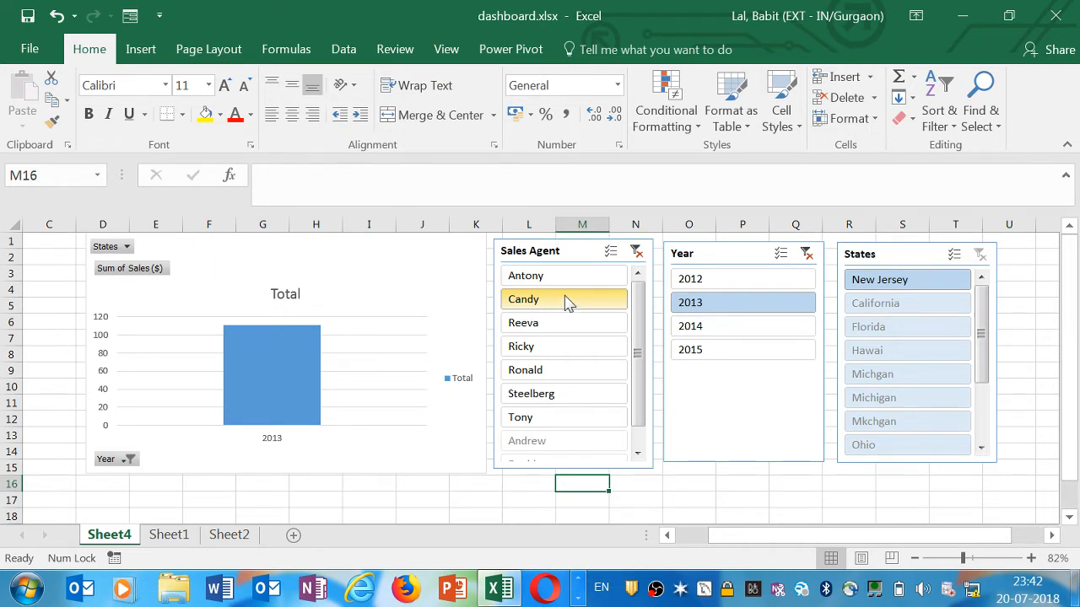
Clear the Sales Agent and Year slicer filters, then filter the States slicer by California and then Florida
left_click(637, 252)
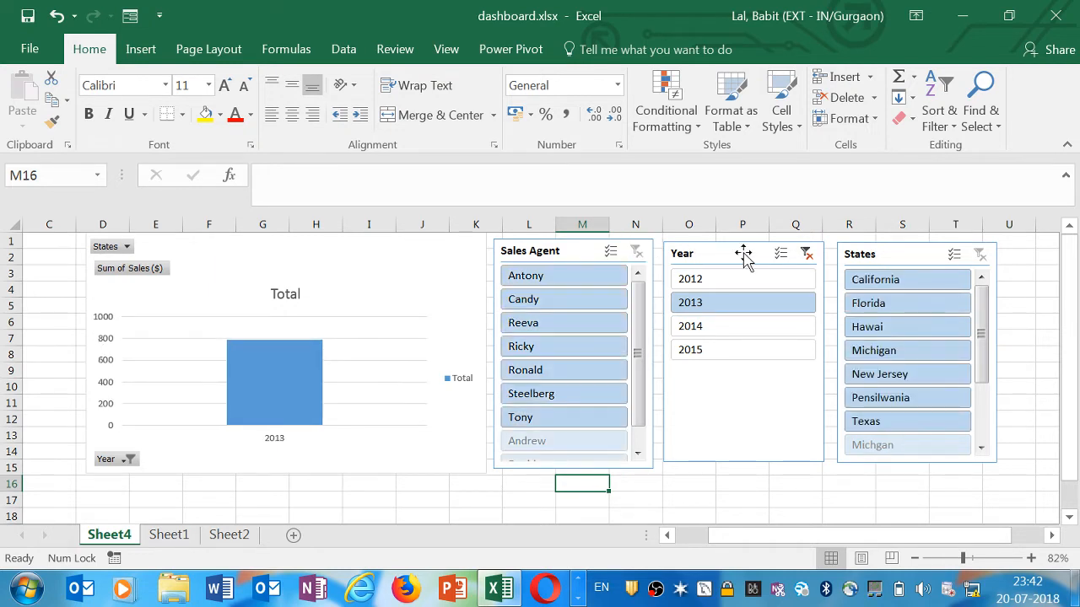
left_click(807, 253)
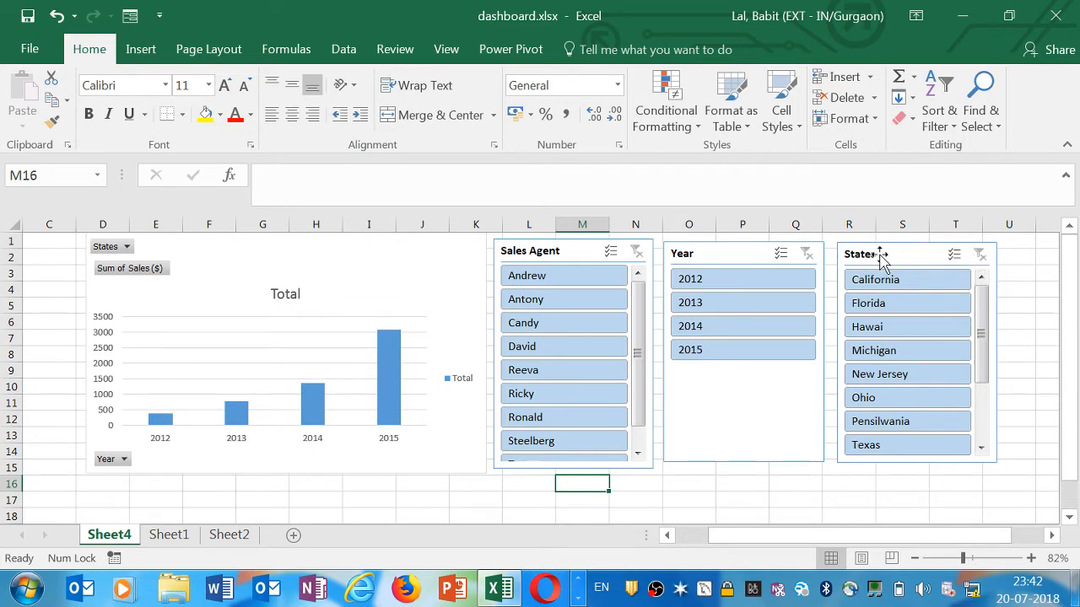
left_click(881, 283)
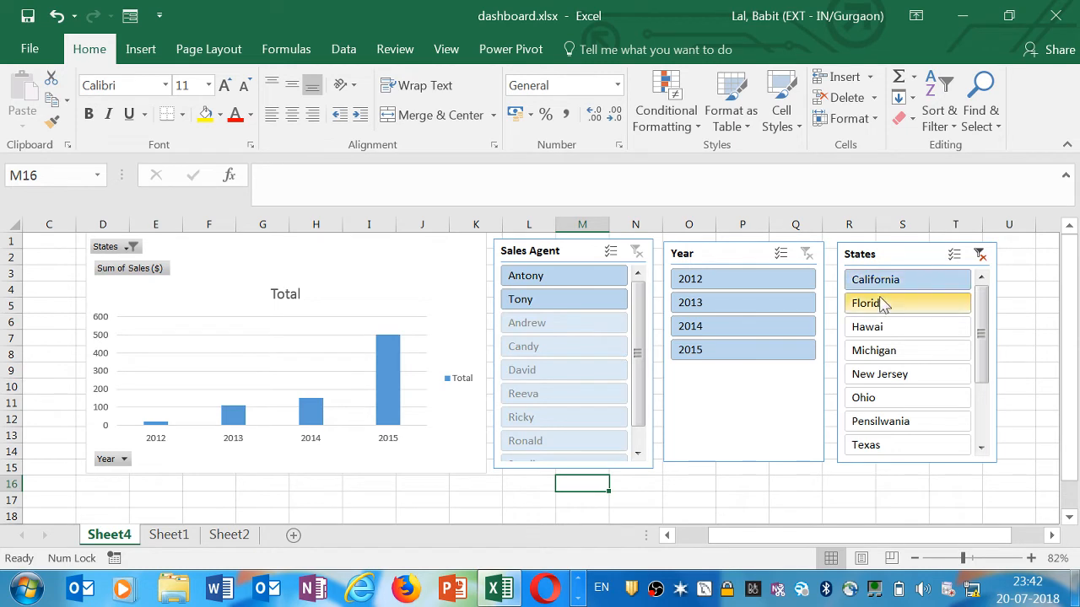
left_click(881, 304)
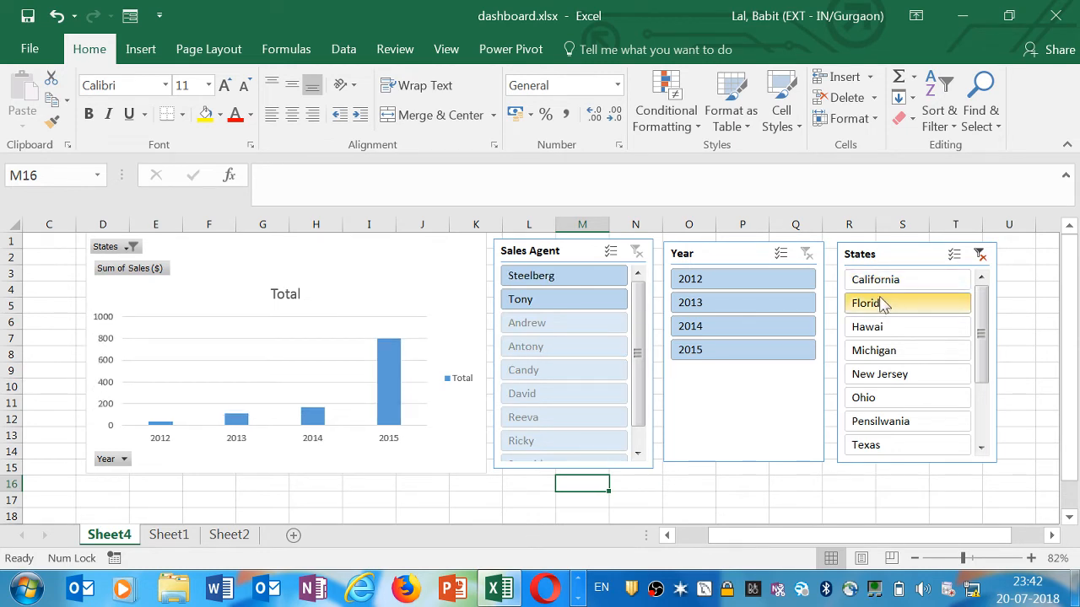
Add a new sheet and apply Merge & Center across columns A to P
left_click(293, 534)
left_click_drag(59, 228, 1026, 229)
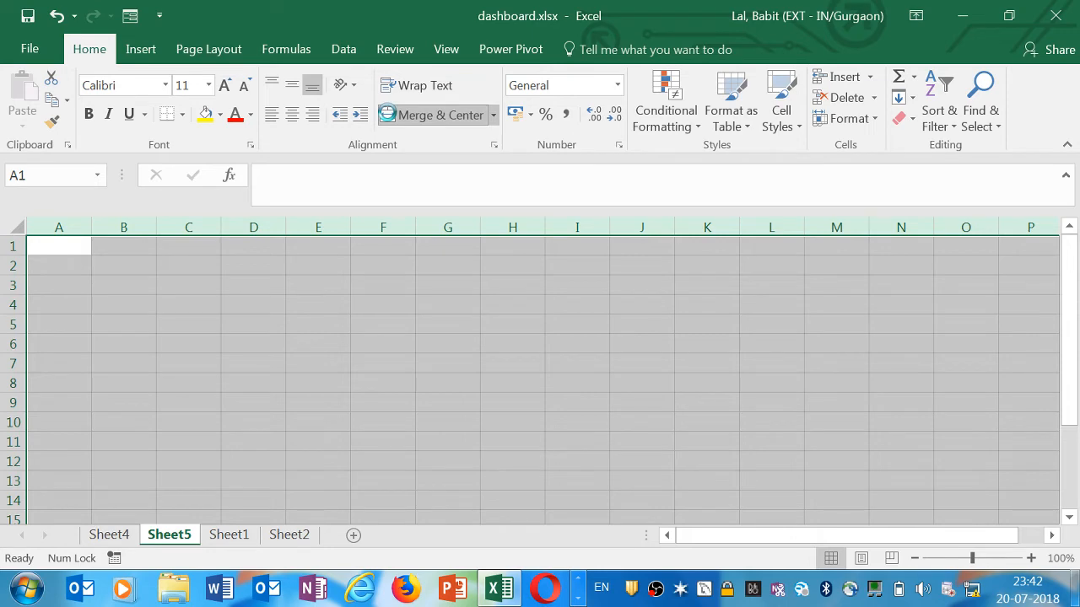
left_click(386, 115)
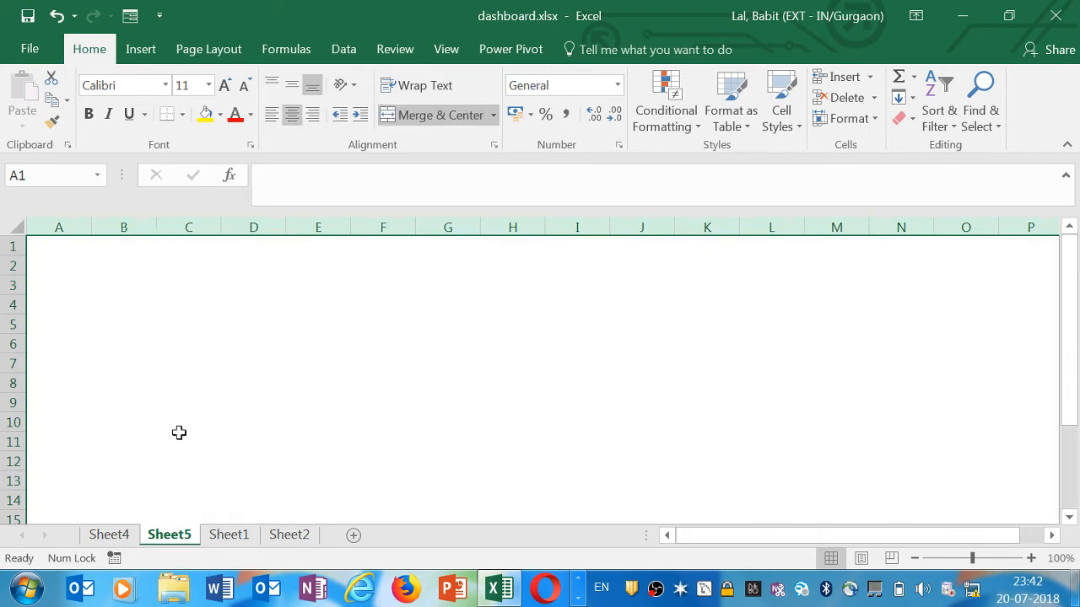
Copy the PivotChart from the dashboard sheet
left_click(223, 535)
left_click(109, 535)
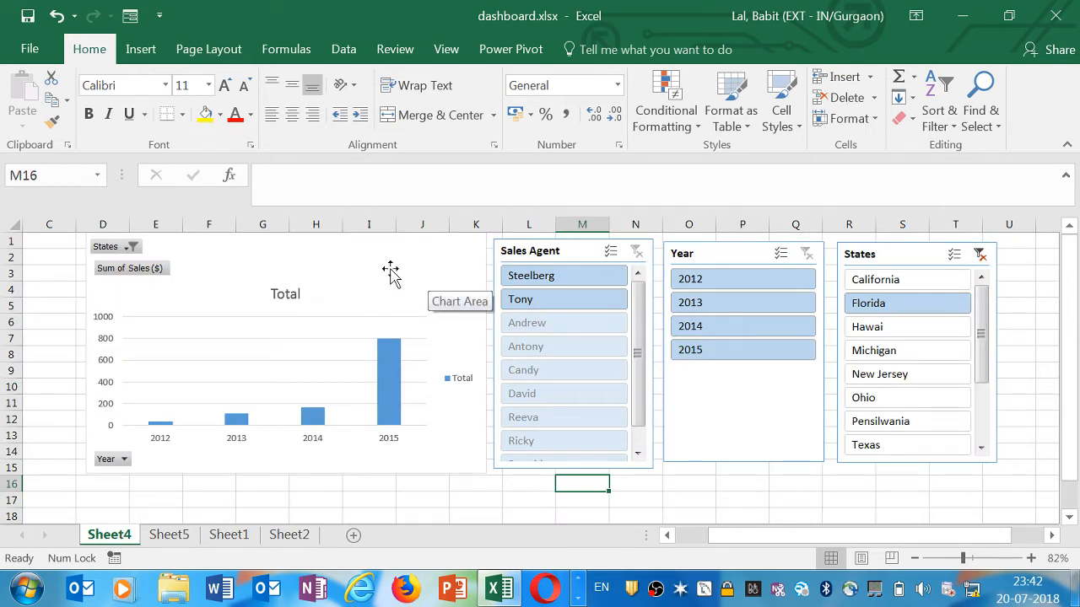
left_click(360, 270)
right_click(360, 268)
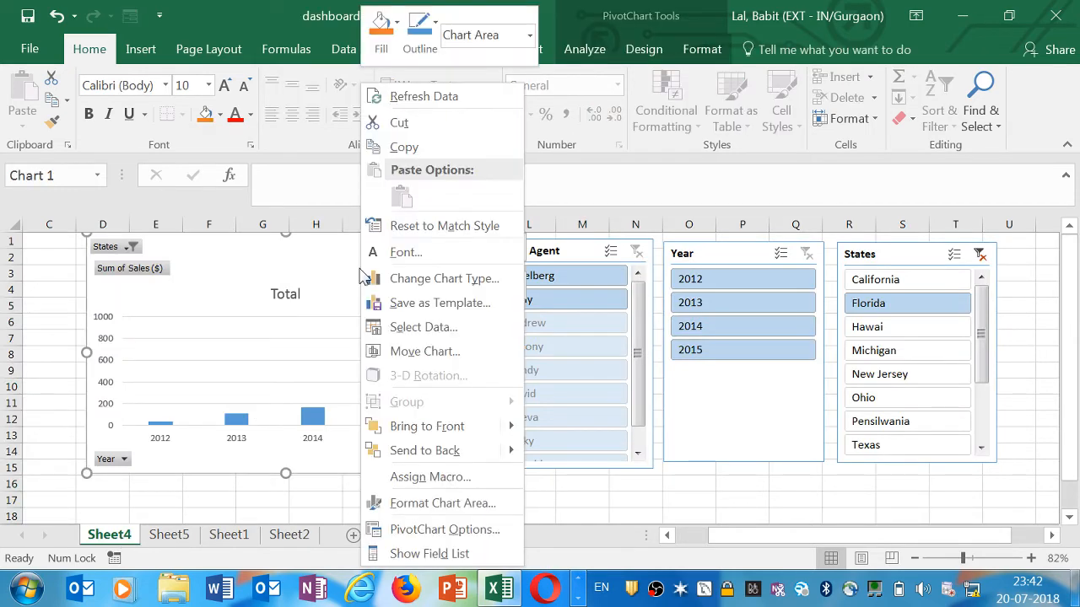
left_click(400, 145)
Paste the PivotChart into Sheet5 keeping its source formatting
left_click(173, 536)
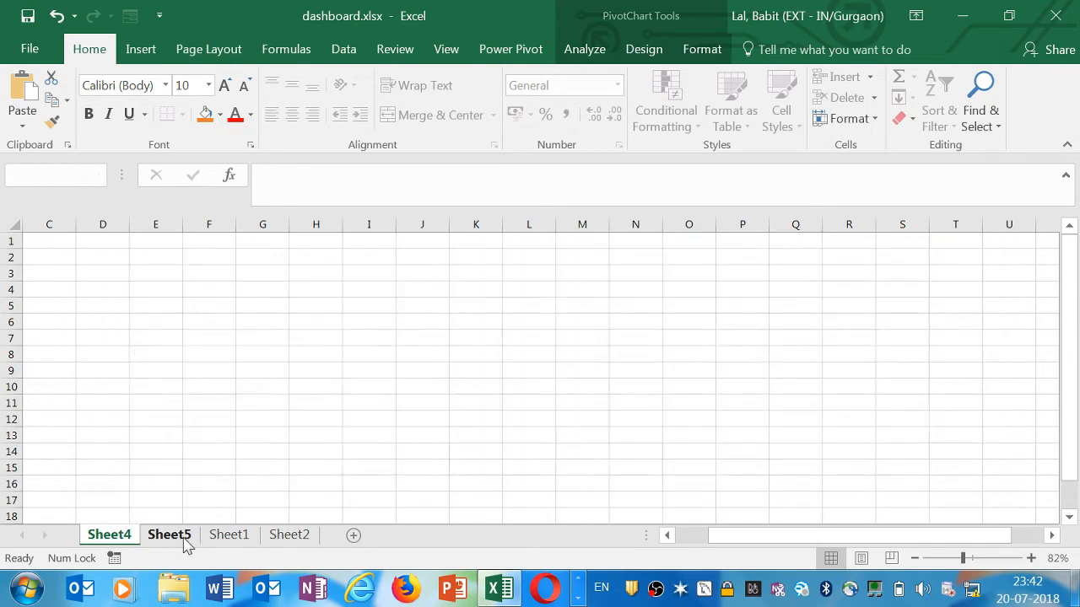
right_click(129, 306)
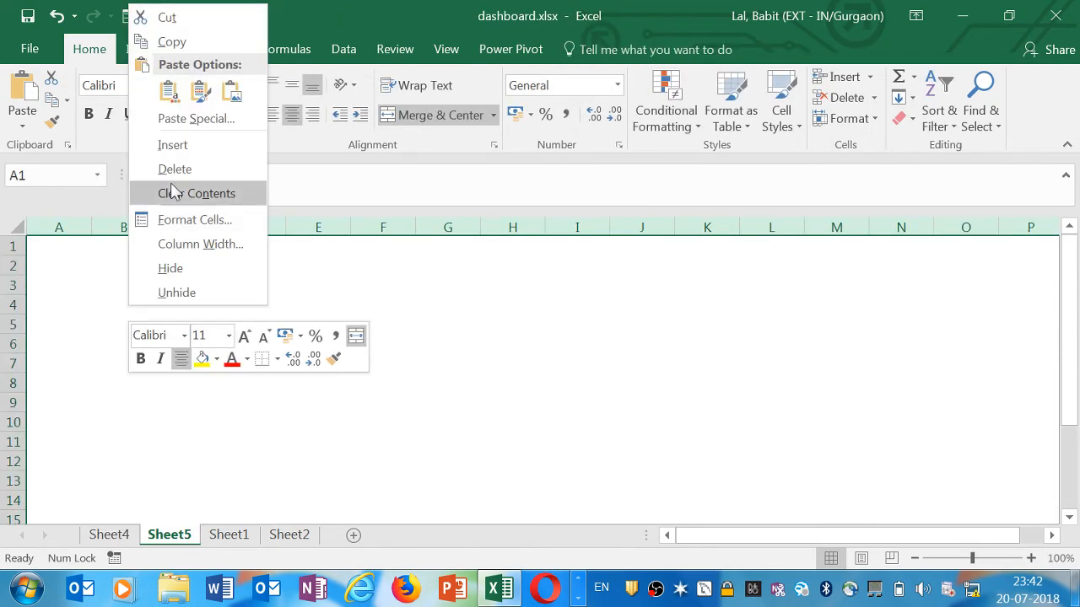
left_click(169, 89)
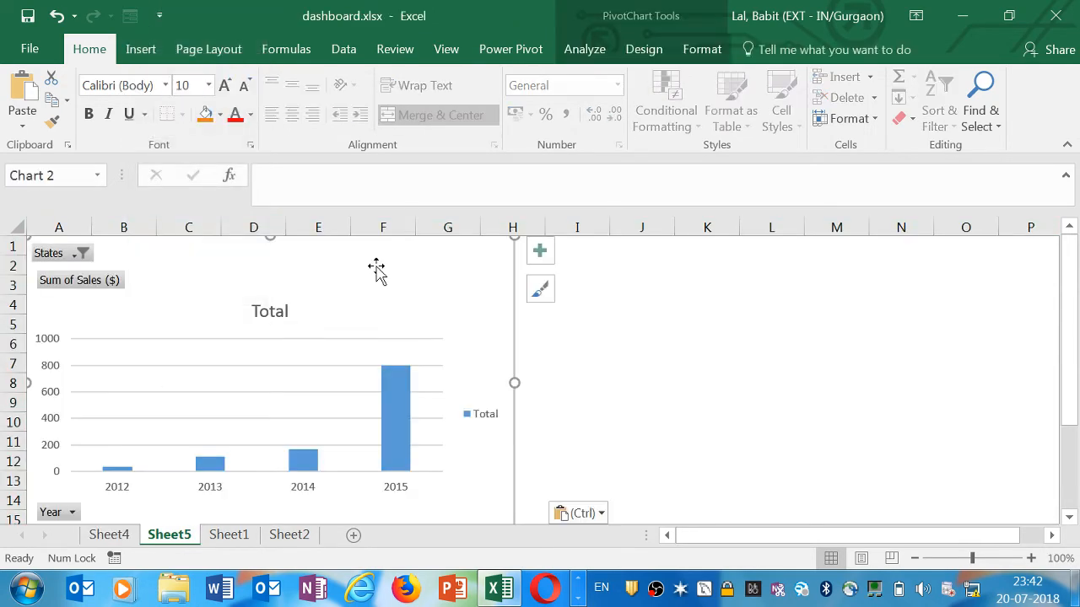
Shrink the pasted chart and move it near the top-left corner of Sheet5
left_click_drag(476, 303, 525, 337)
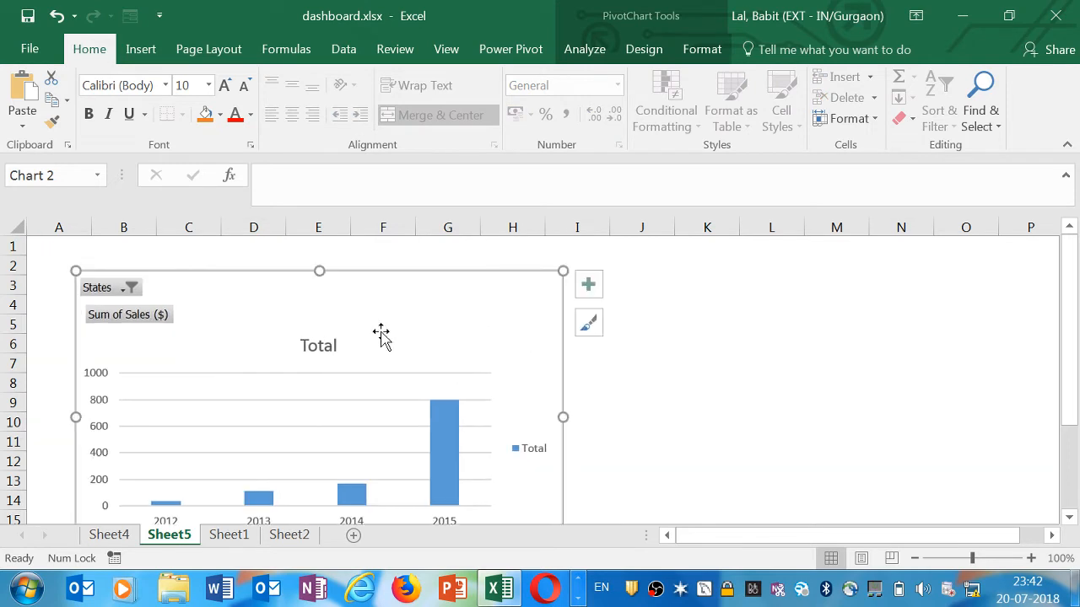
left_click_drag(75, 268, 188, 341)
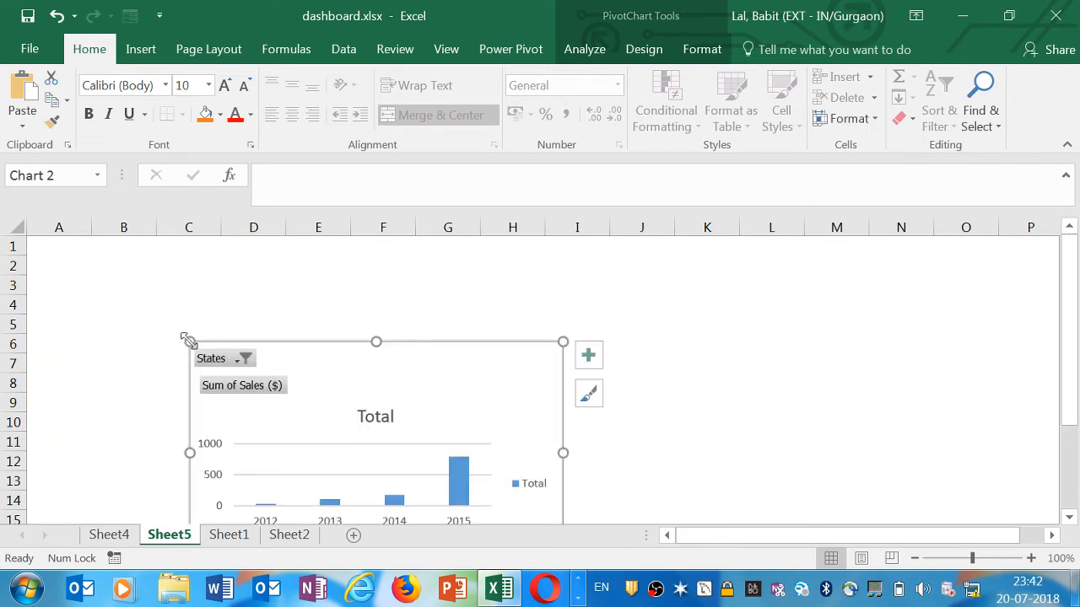
left_click_drag(357, 391, 210, 309)
Copy the Sales Agent slicer from the dashboard sheet
left_click(278, 536)
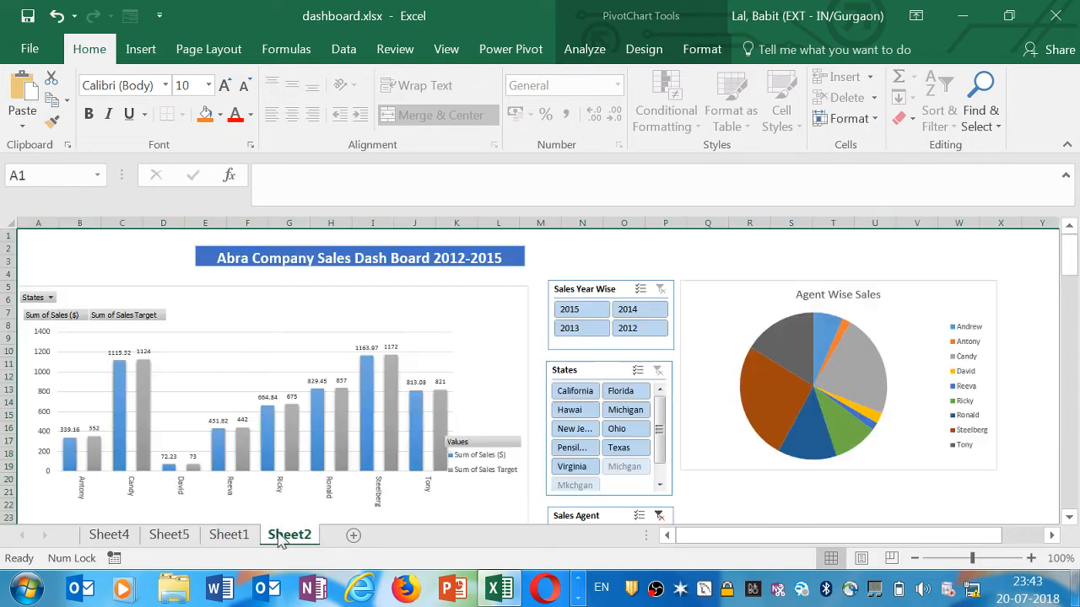
left_click(109, 537)
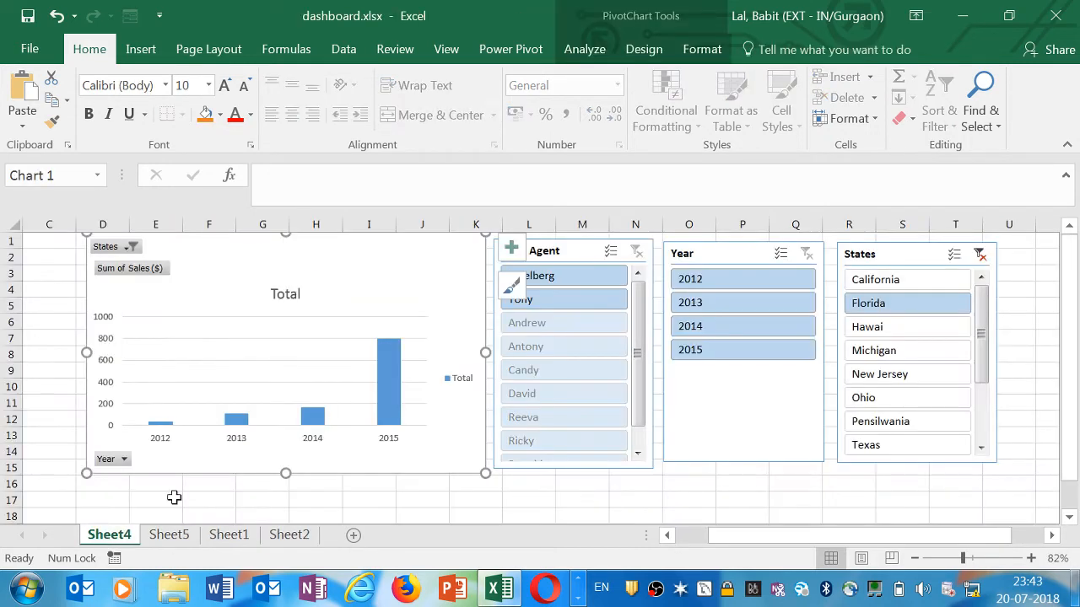
left_click(580, 258)
right_click(581, 258)
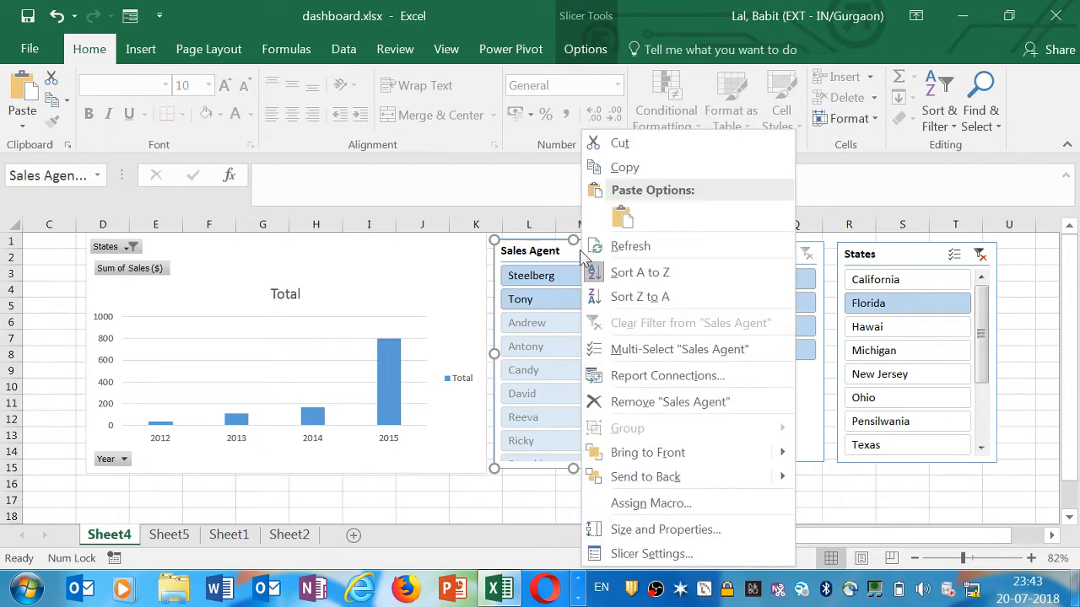
left_click(624, 168)
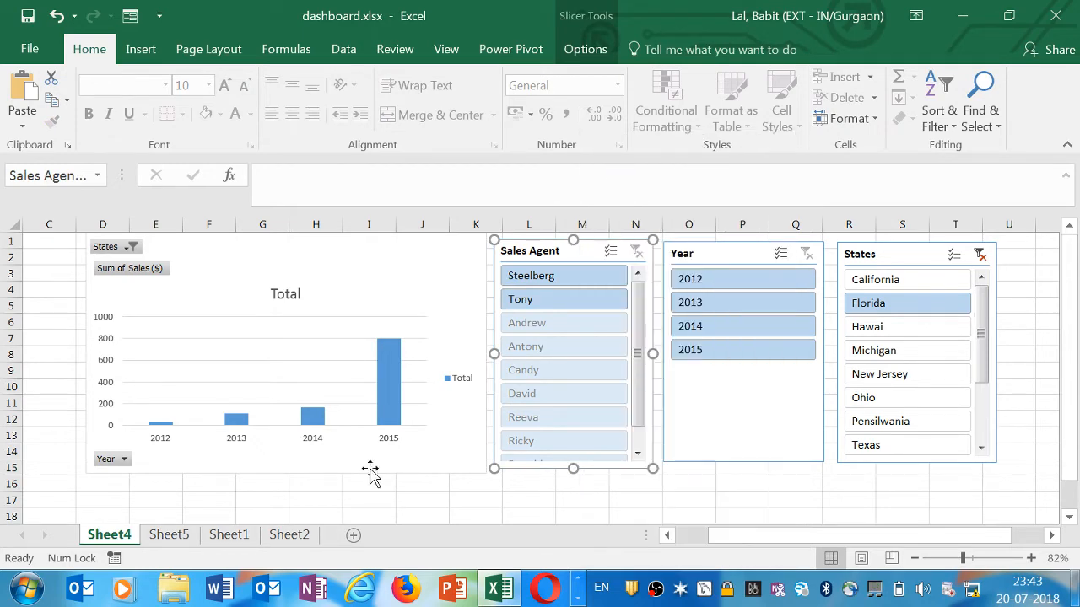
Paste the Sales Agent slicer into Sheet5 and place it to the right of the chart
left_click(168, 541)
right_click(580, 291)
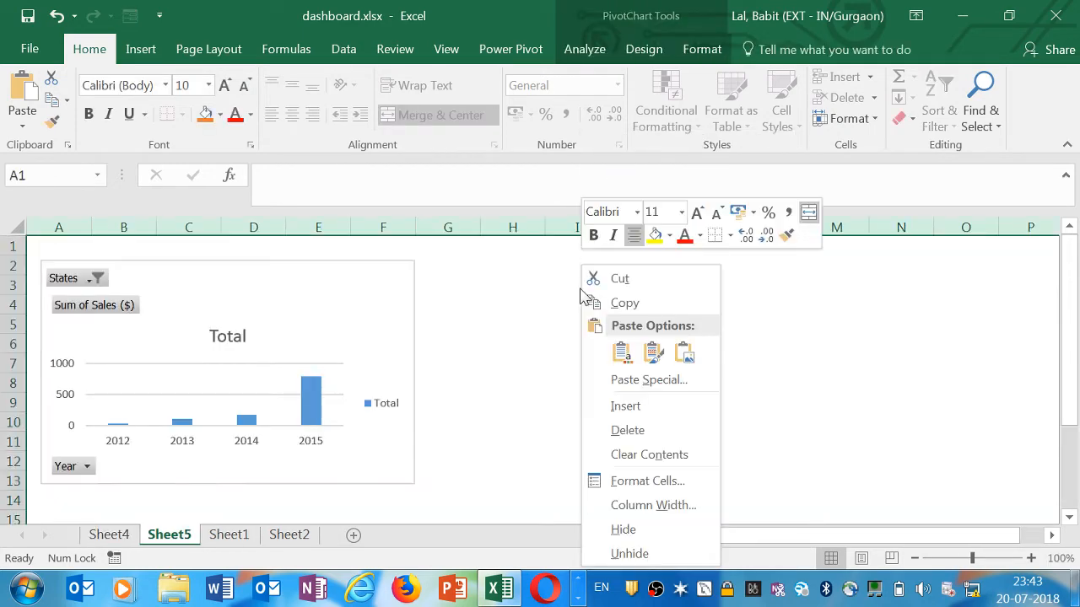
left_click(621, 352)
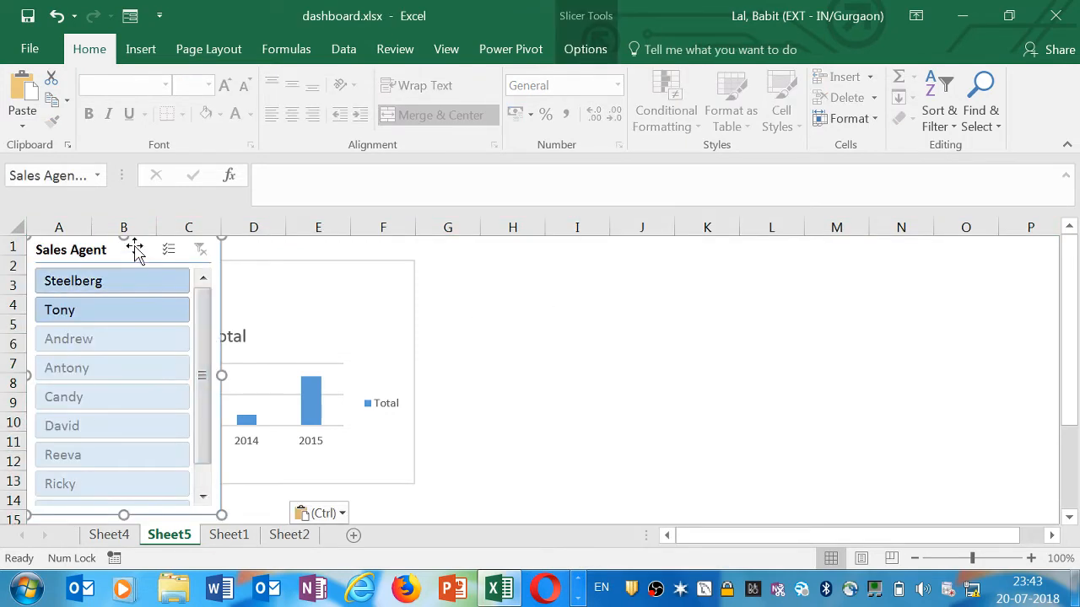
left_click_drag(134, 250, 542, 272)
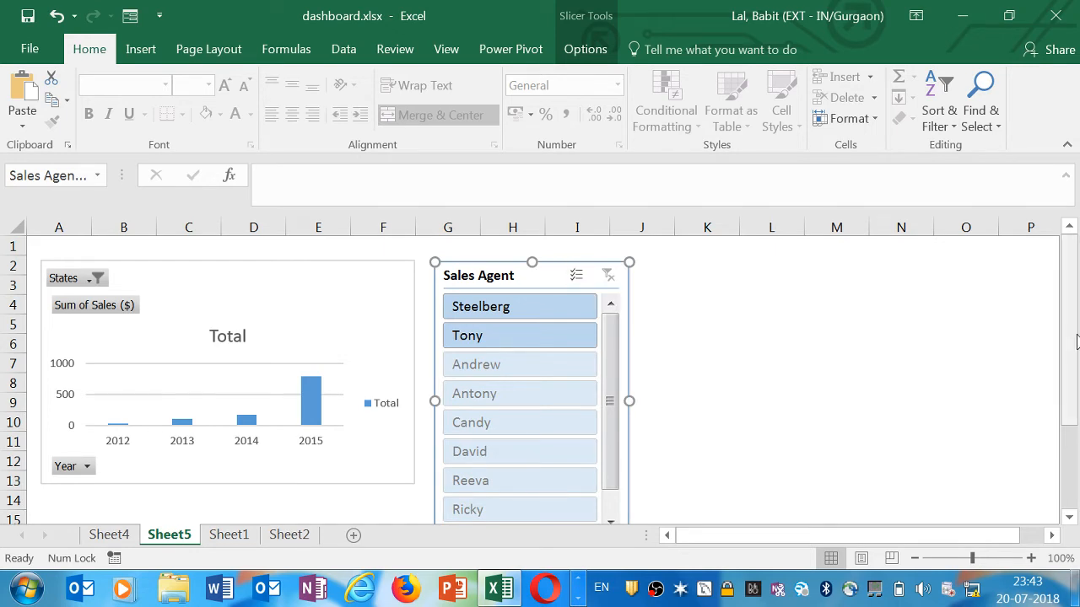
mouse_move(971, 558)
left_mouse_down()
mouse_move(958, 558)
mouse_move(959, 570)
left_mouse_up()
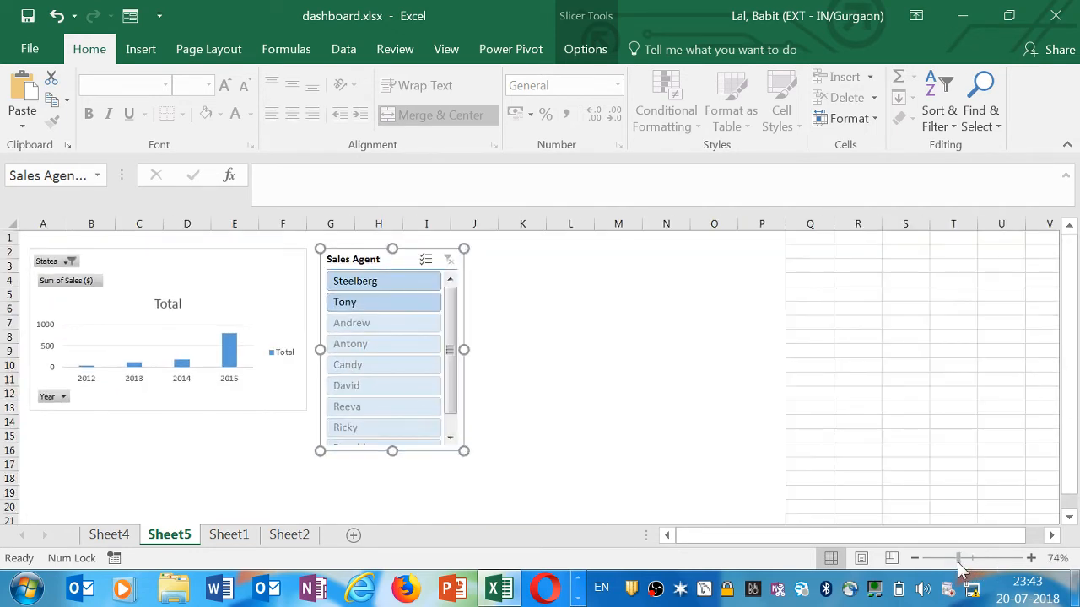
left_click_drag(318, 456, 330, 447)
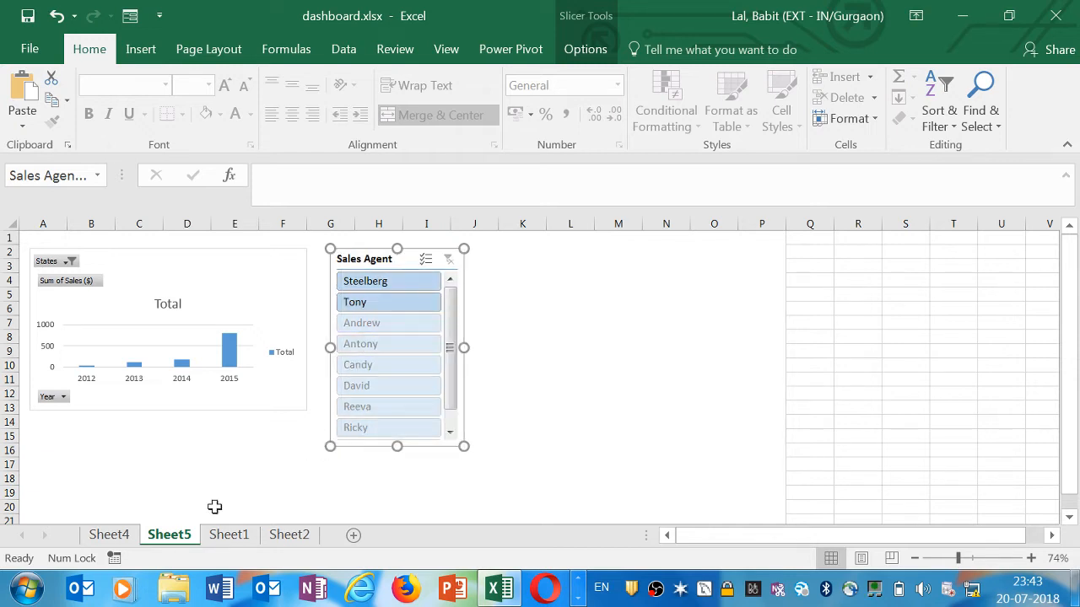
Copy the Year and States slicers from the dashboard sheet and paste them into Sheet5
left_click(120, 540)
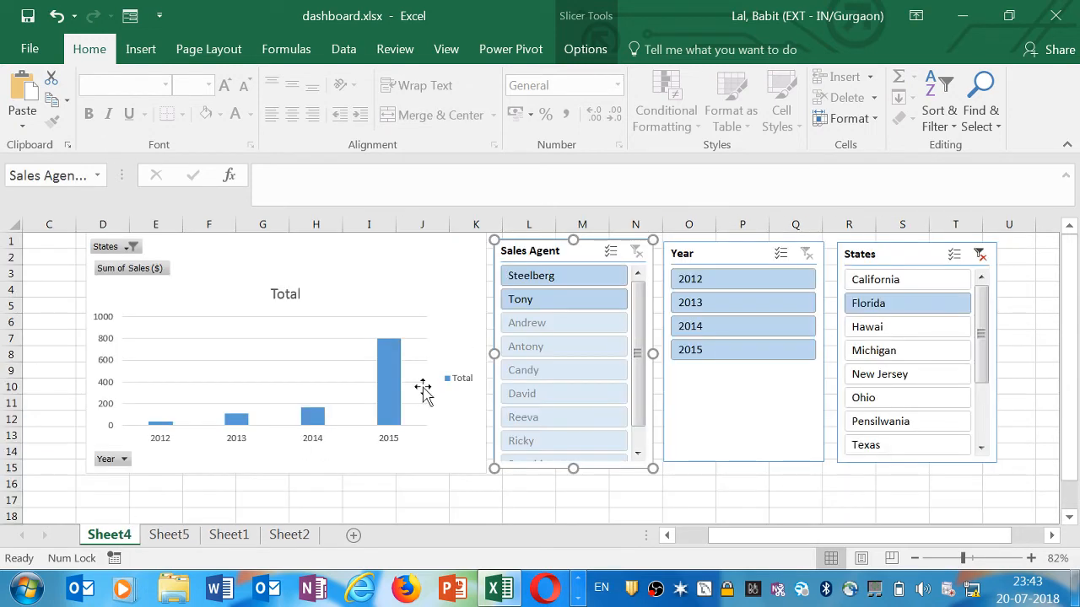
left_click(725, 255)
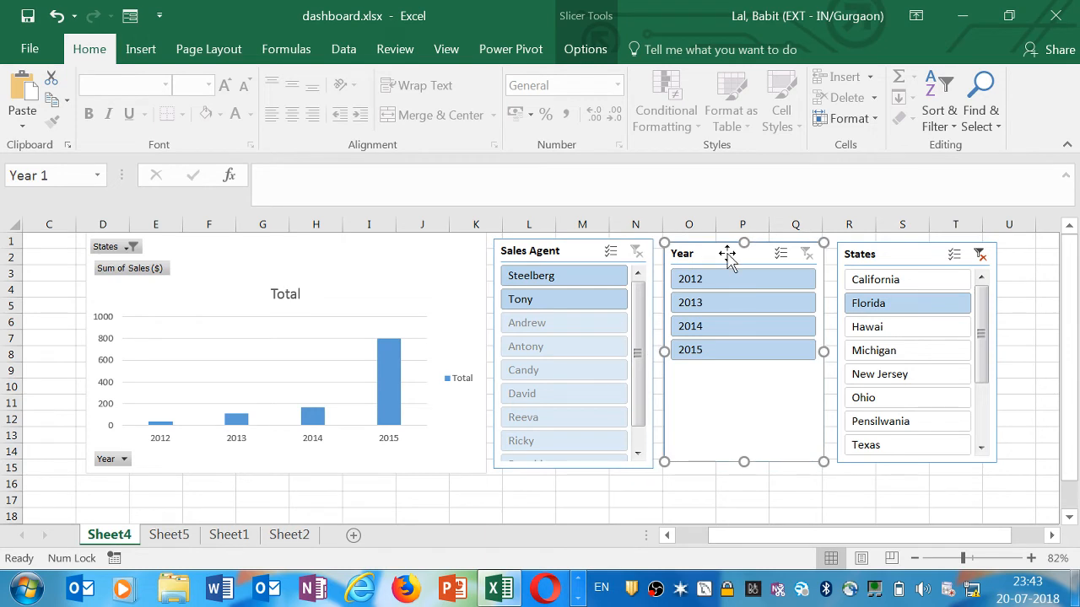
left_click(882, 253, "ctrl")
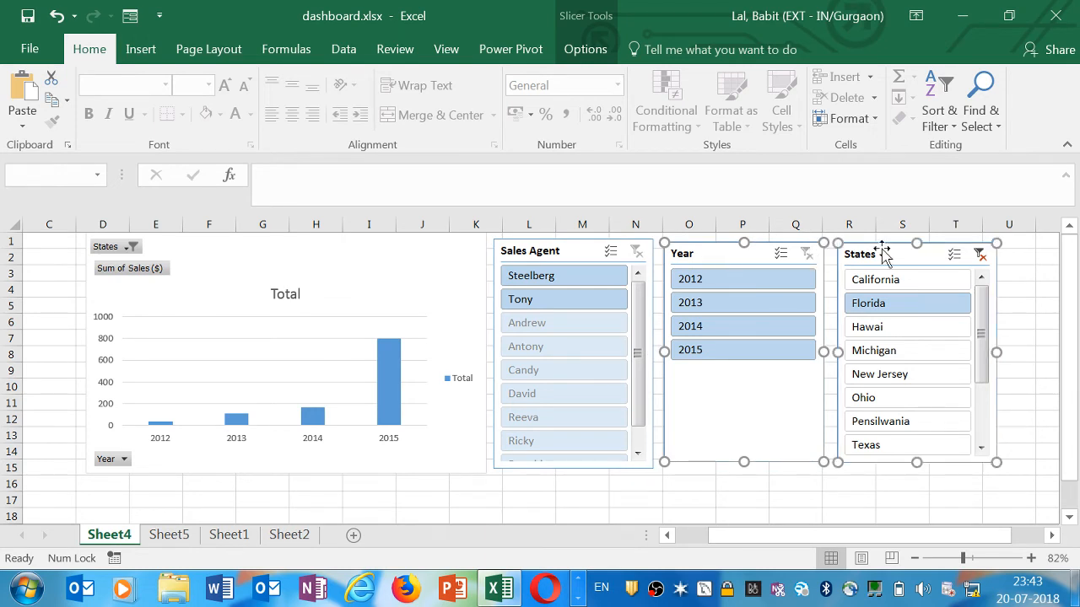
left_click(169, 535)
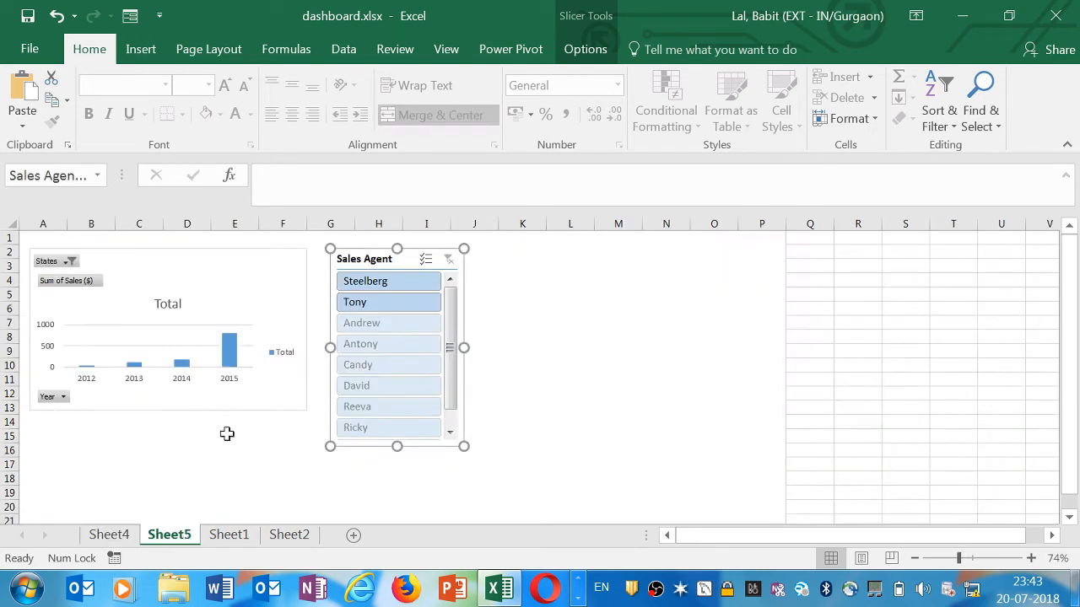
key("ctrl+v")
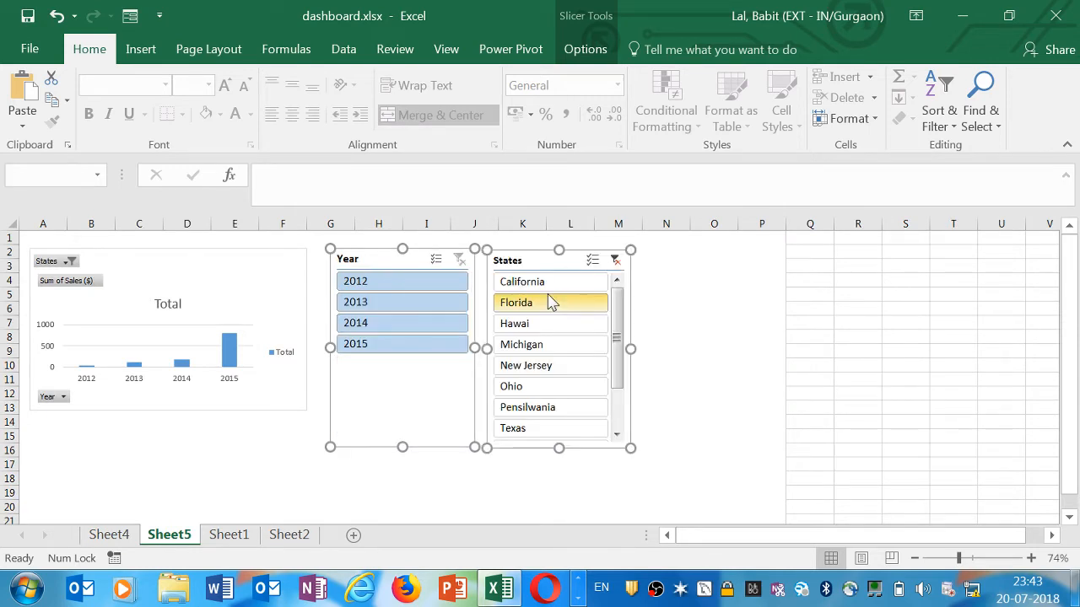
Arrange the Sales Agent, Year and States slicers side by side to the right of the chart
left_click_drag(554, 253, 687, 256)
left_click(909, 290)
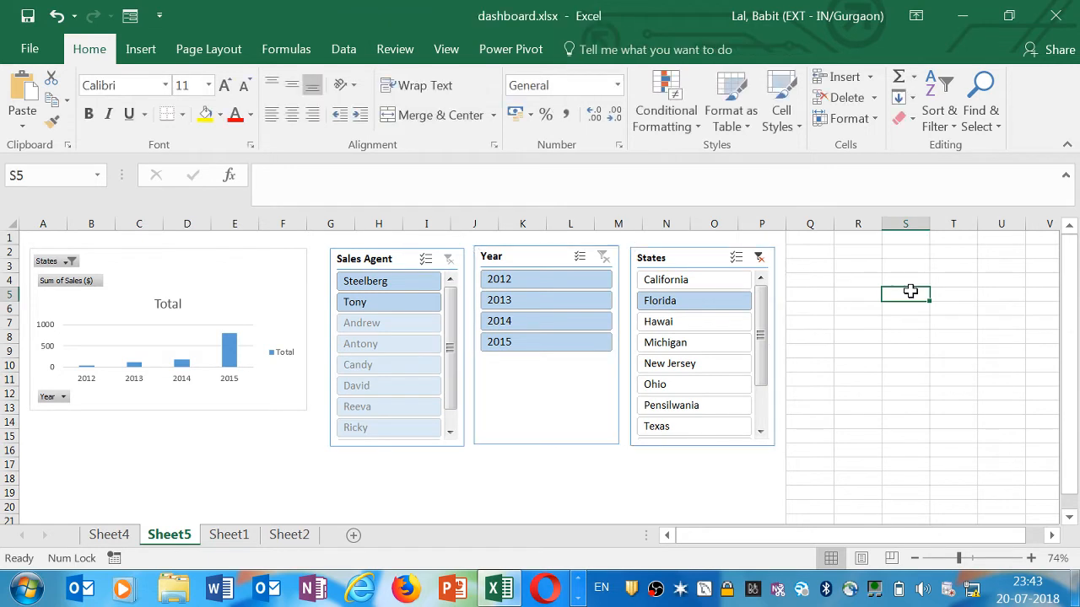
left_click_drag(398, 269, 387, 268)
left_click_drag(525, 257, 514, 255)
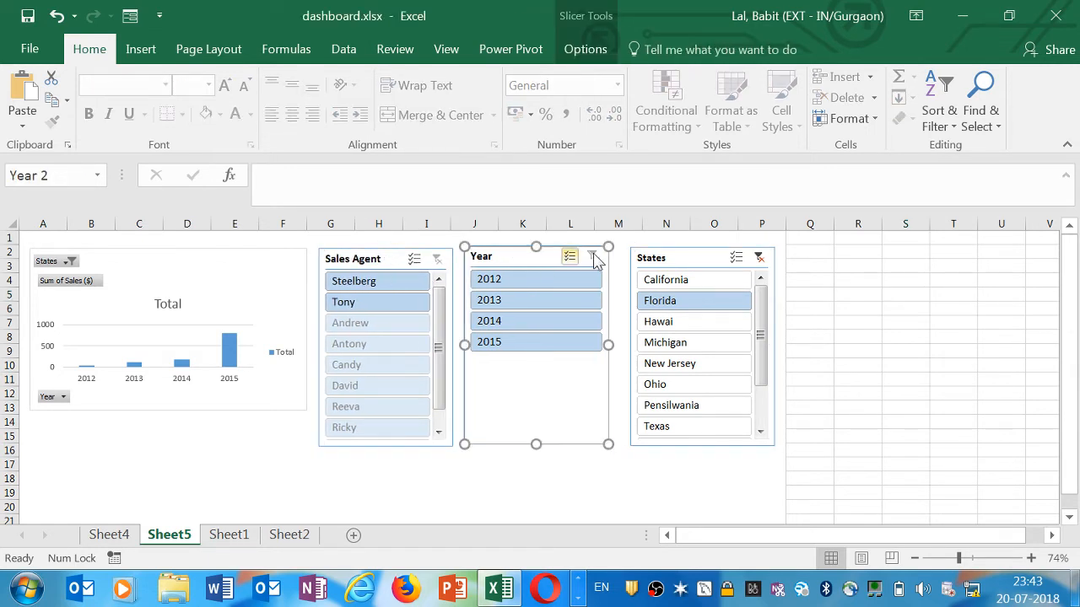
left_click_drag(677, 255, 666, 254)
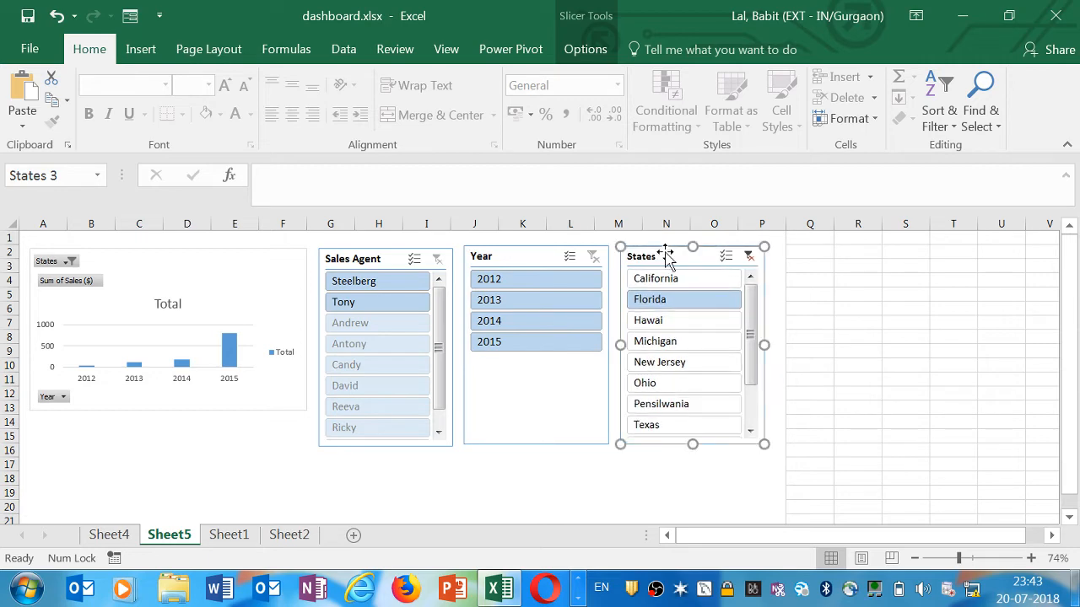
left_click(225, 535)
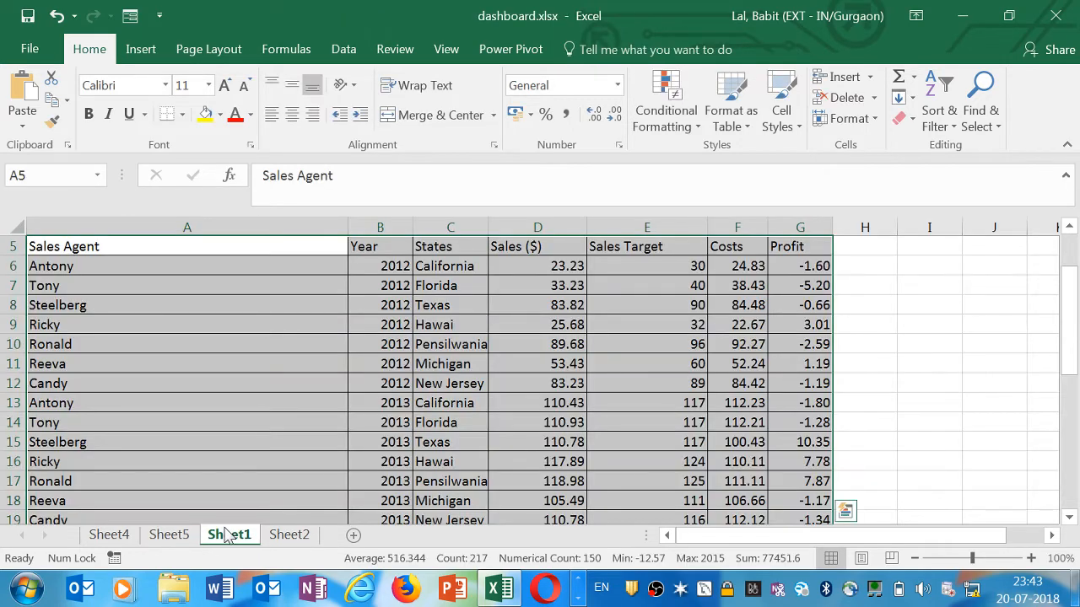
left_click(168, 539)
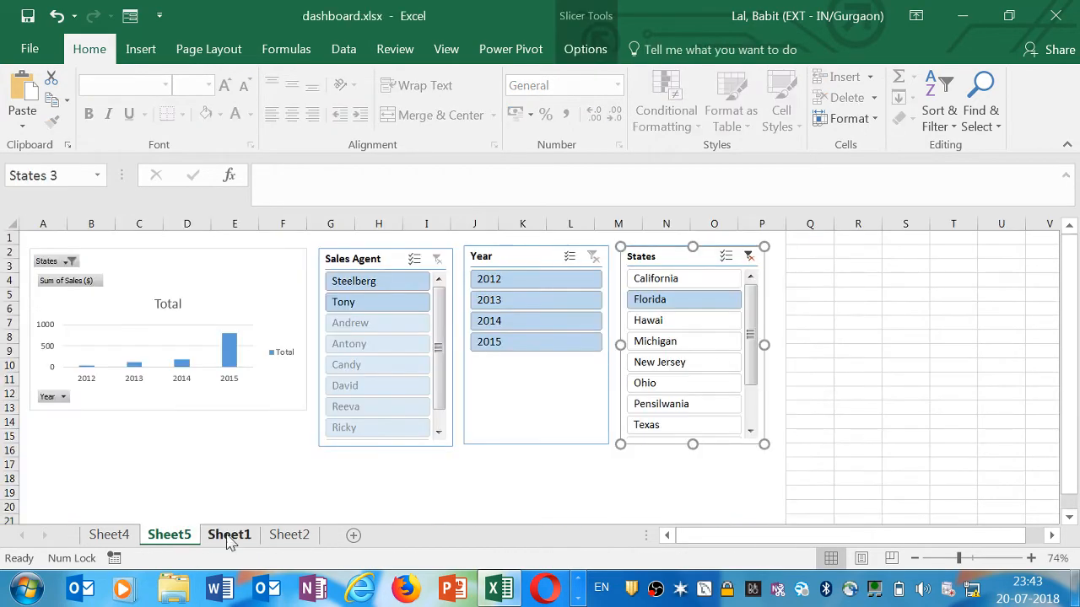
left_click(228, 536)
left_click(502, 308)
left_click(451, 267)
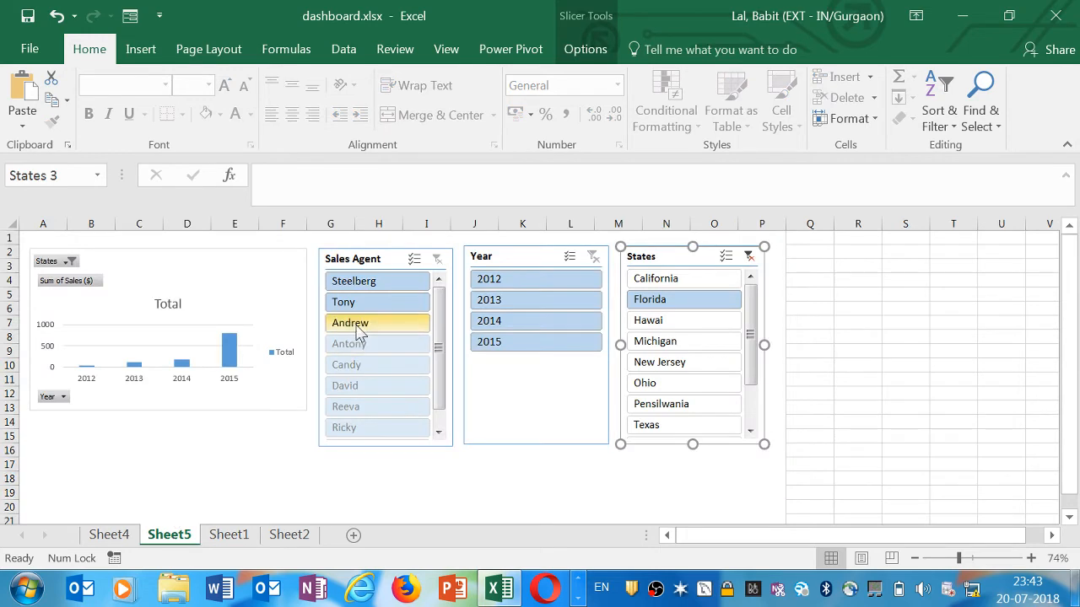
left_click(840, 293)
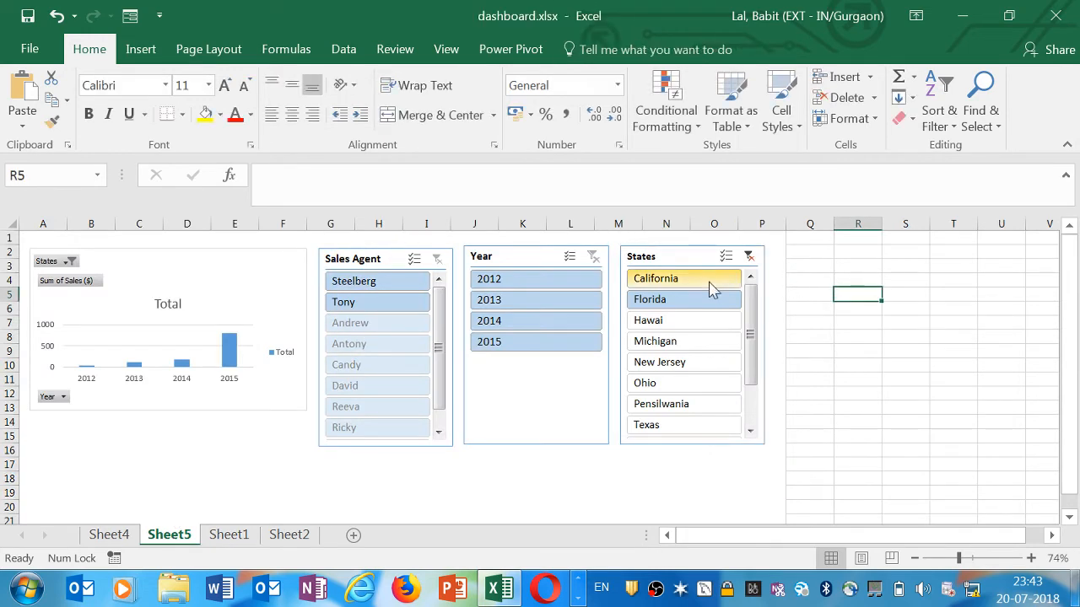
left_click(393, 255)
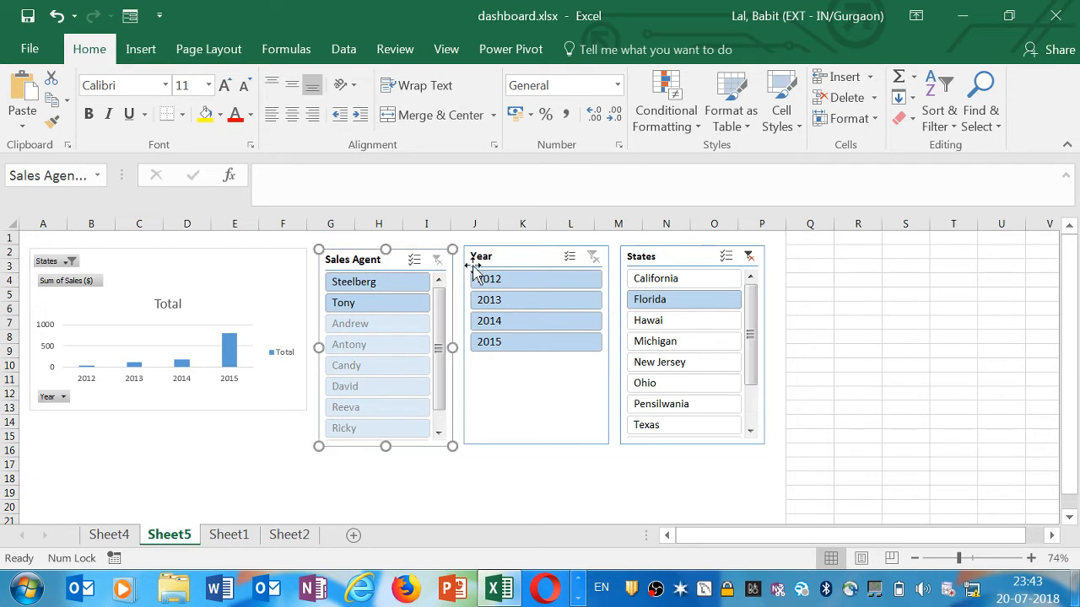
Nudge the Year slicer slightly so it lines up with the Sales Agent and States slicers
left_click(512, 265)
left_click_drag(512, 265, 511, 267)
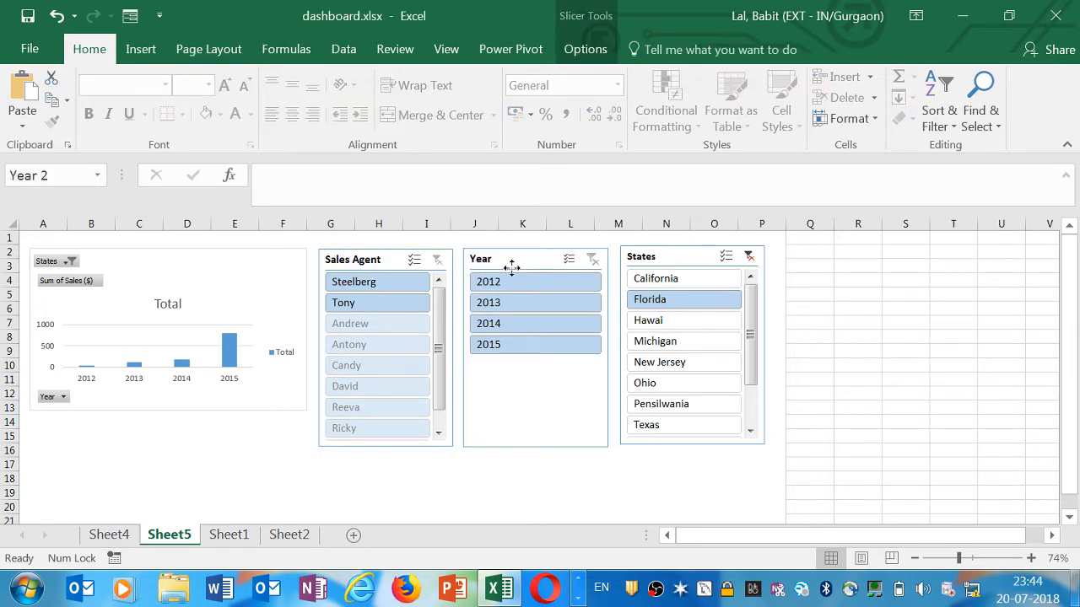
left_click(674, 256)
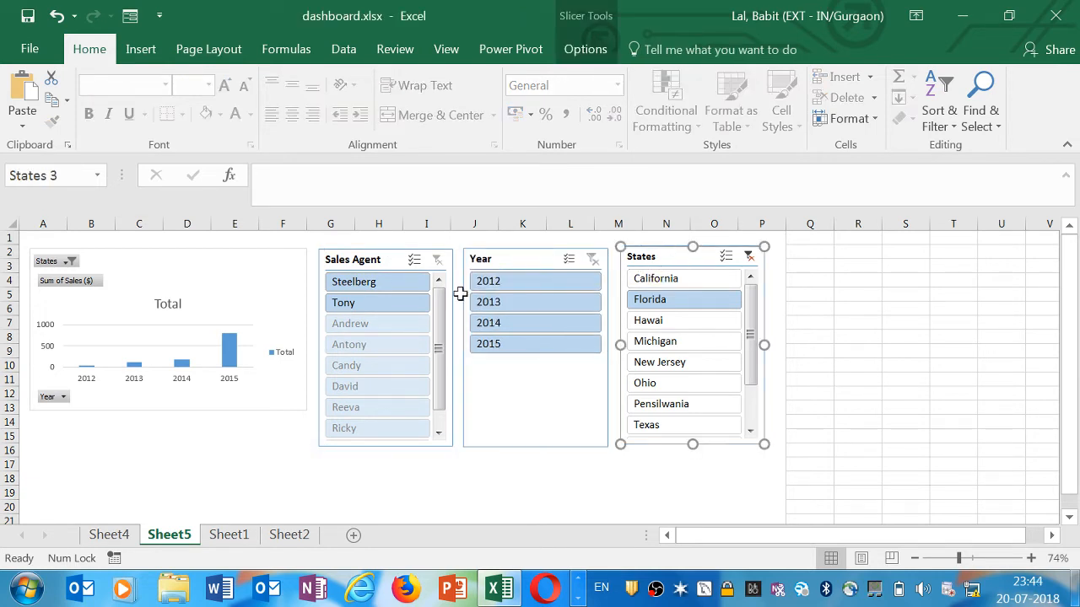
left_click(387, 262)
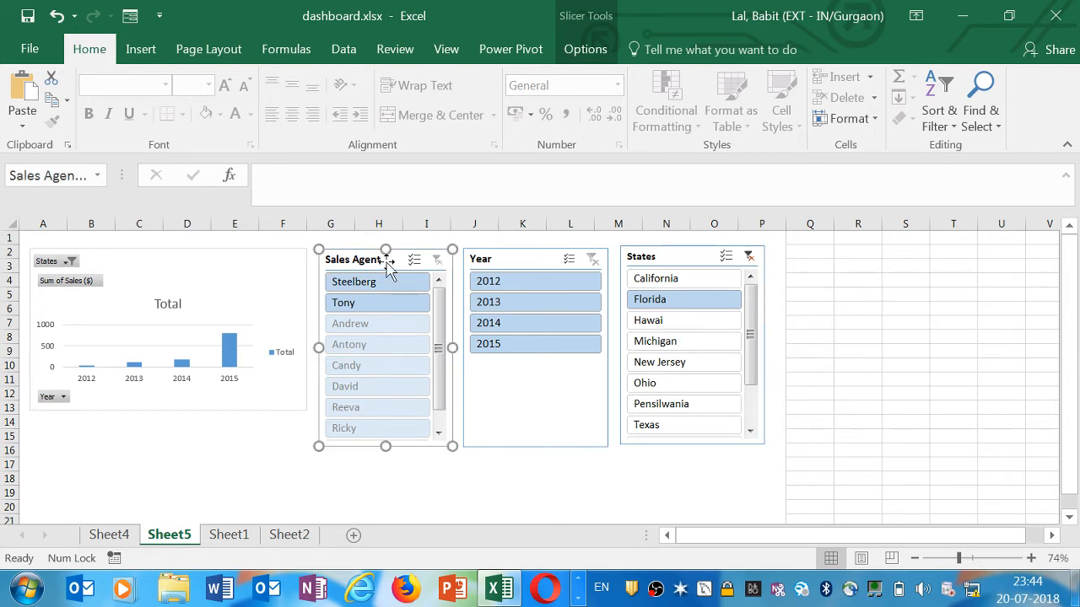
right_click(388, 262)
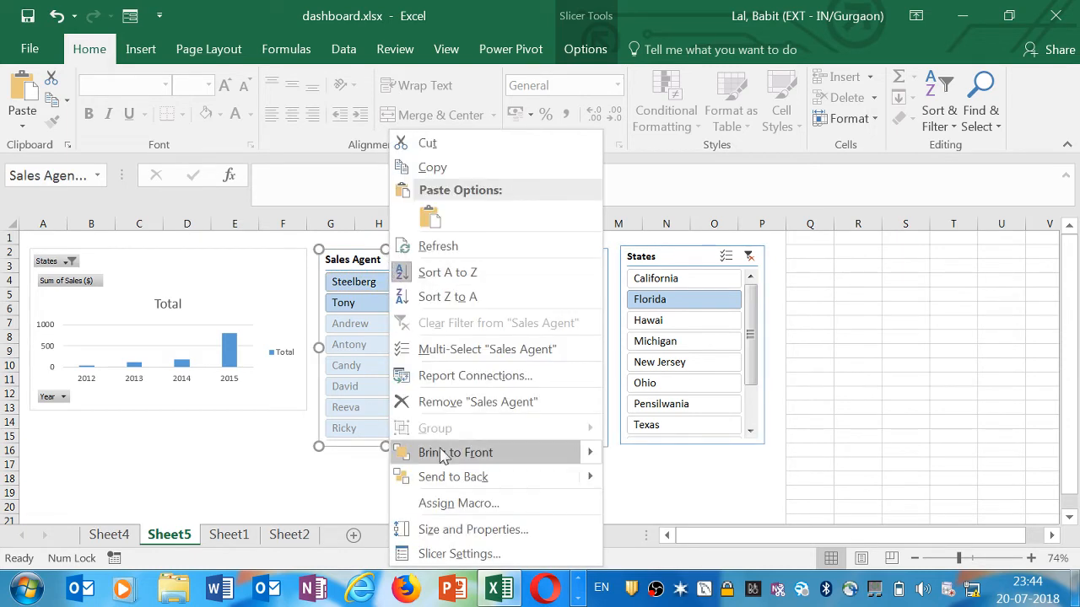
left_click(444, 554)
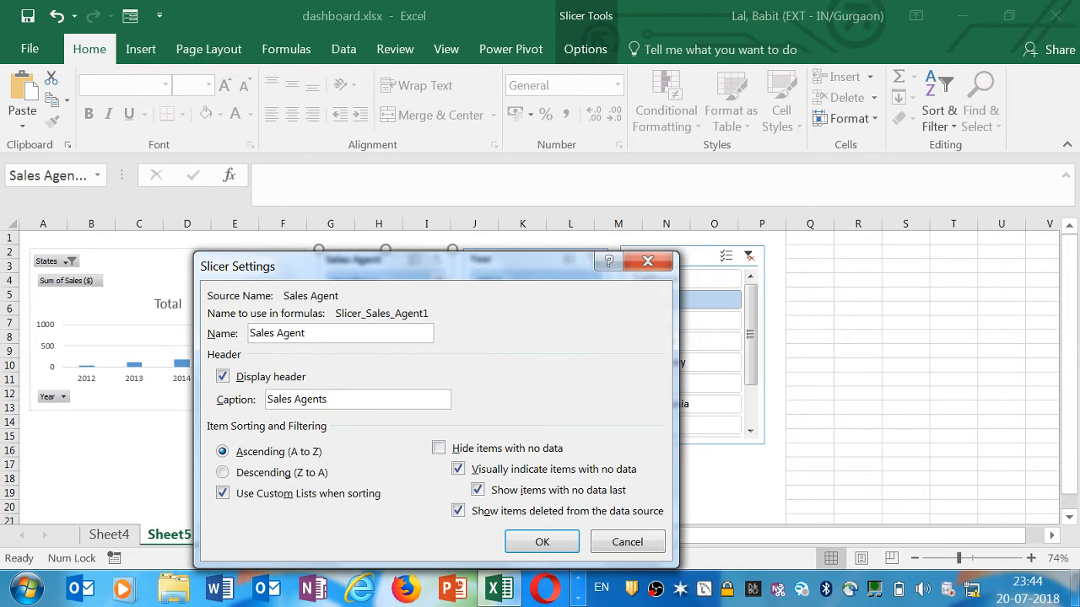
left_click(540, 540)
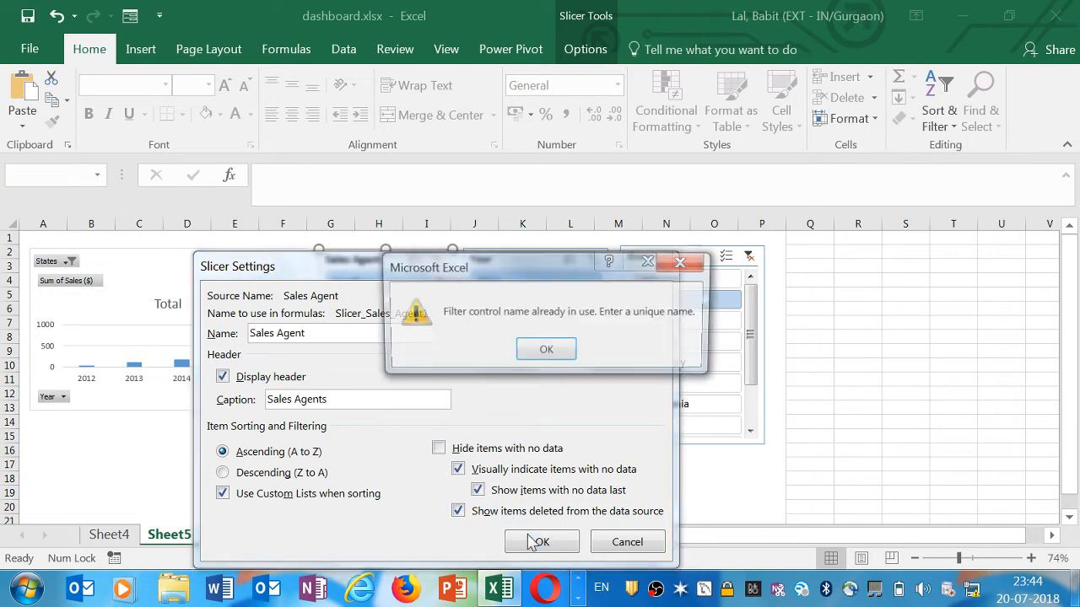
left_click(540, 353)
left_click(370, 398)
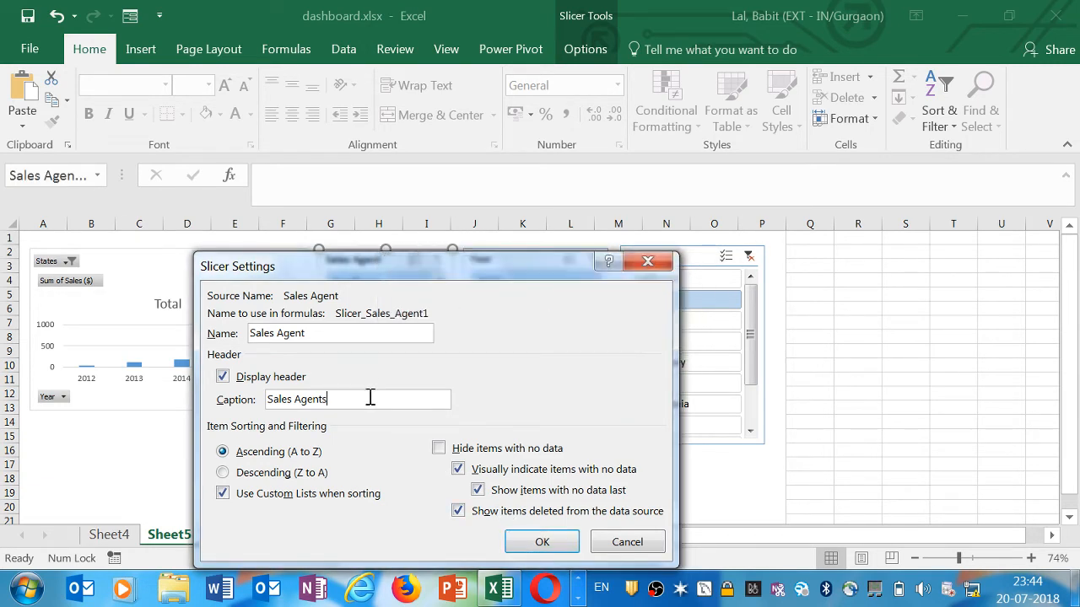
key("BackSpace")
type("a")
key("Caps_Lock")
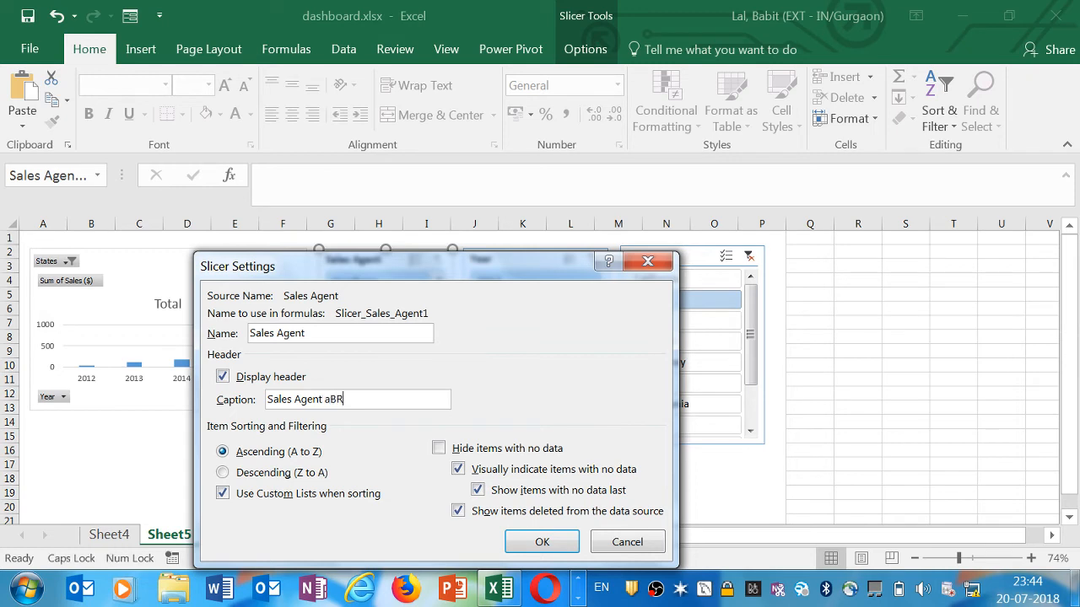
key("Caps_Lock")
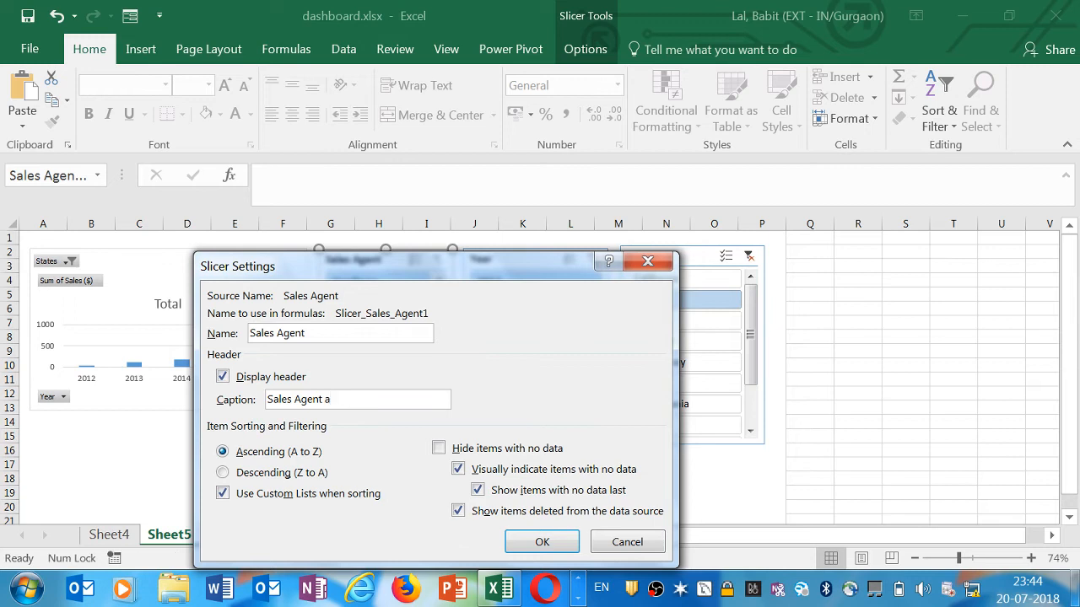
key("Caps_Lock")
key("BackSpace")
type("AB")
key("Caps_Lock")
type("r")
key("Caps_Lock")
type("B")
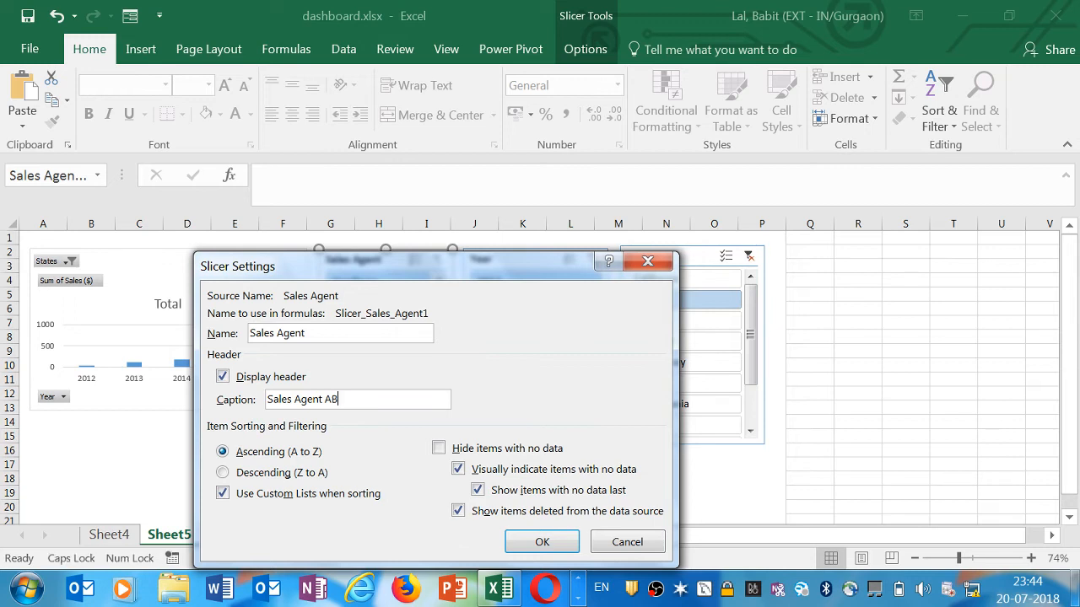
key("BackSpace")
key("Caps_Lock")
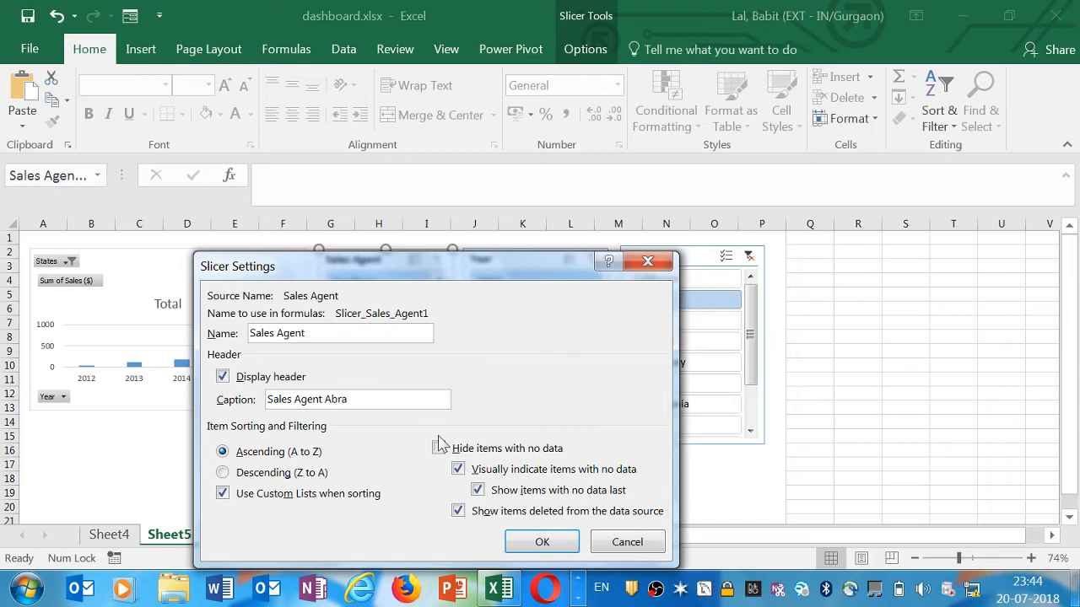
left_click(524, 542)
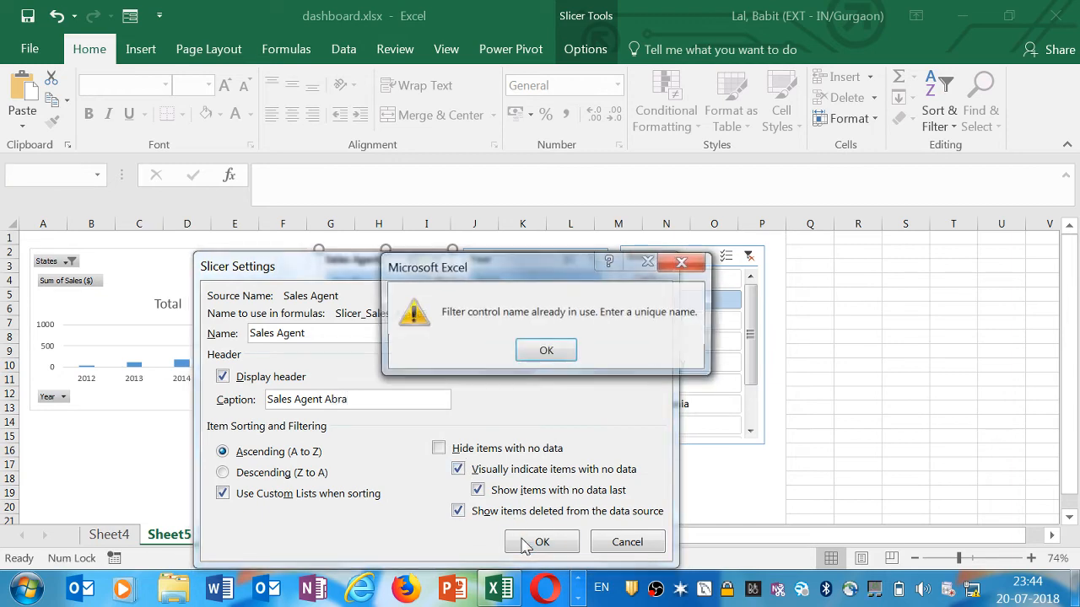
left_click(542, 353)
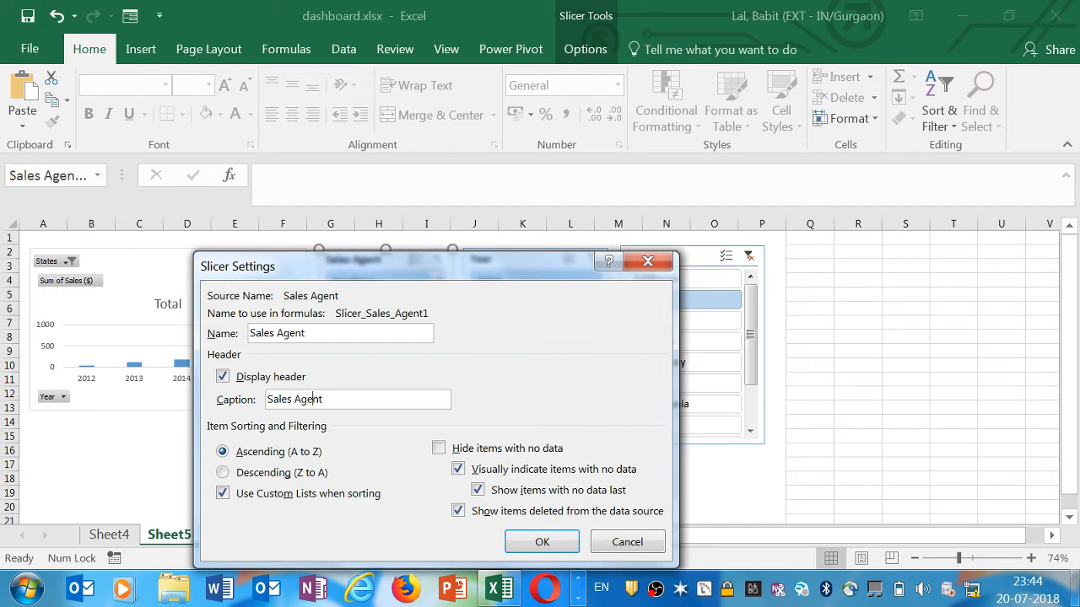
type("Abra")
left_click(546, 542)
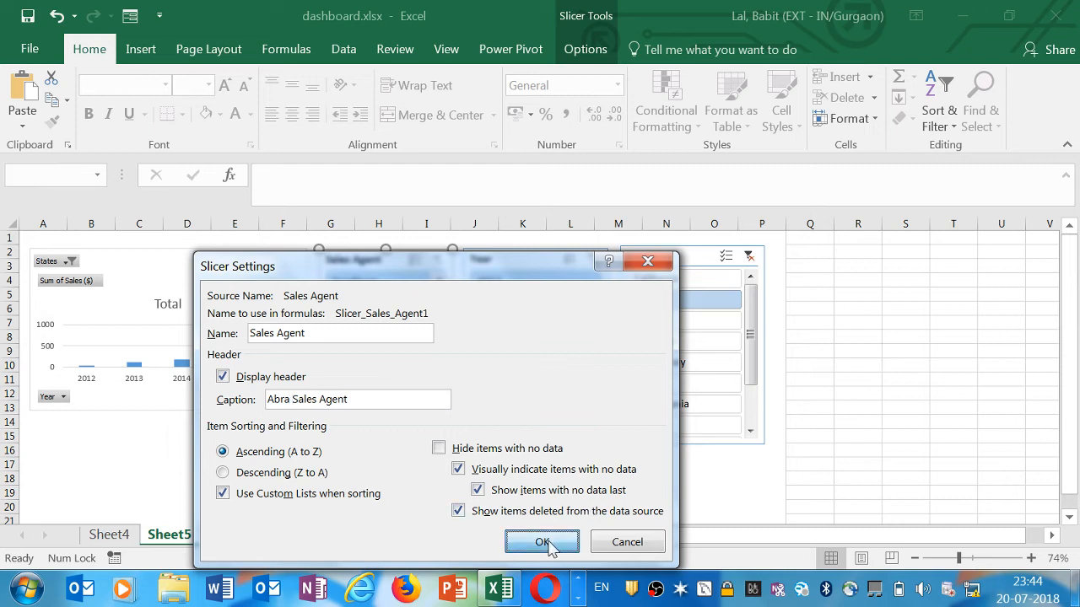
left_click(548, 351)
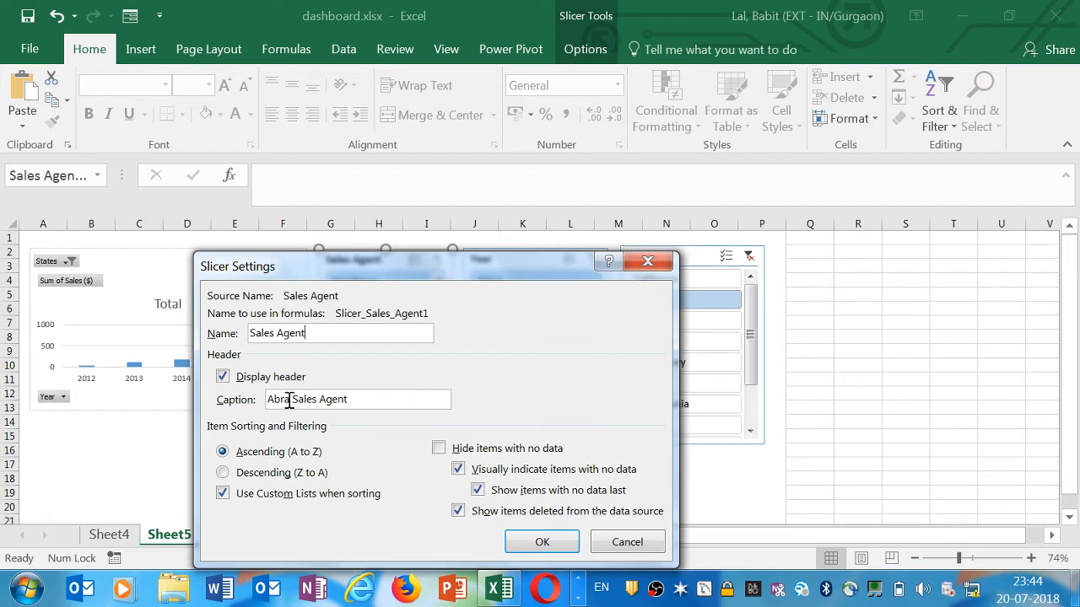
left_click_drag(290, 399, 266, 407)
key("Delete")
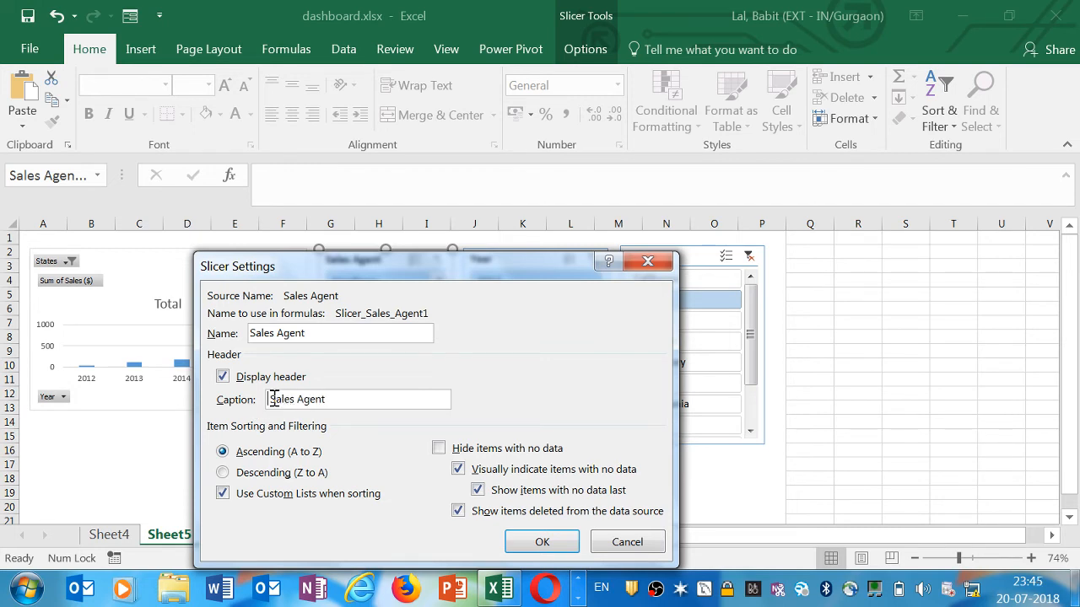
key("Delete")
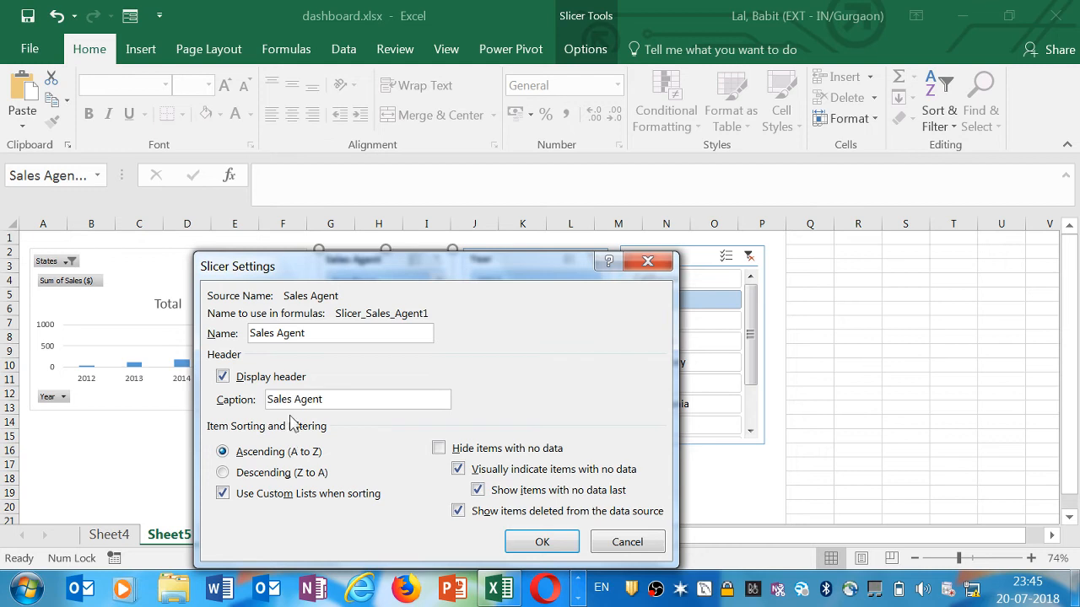
type("1")
left_click(544, 540)
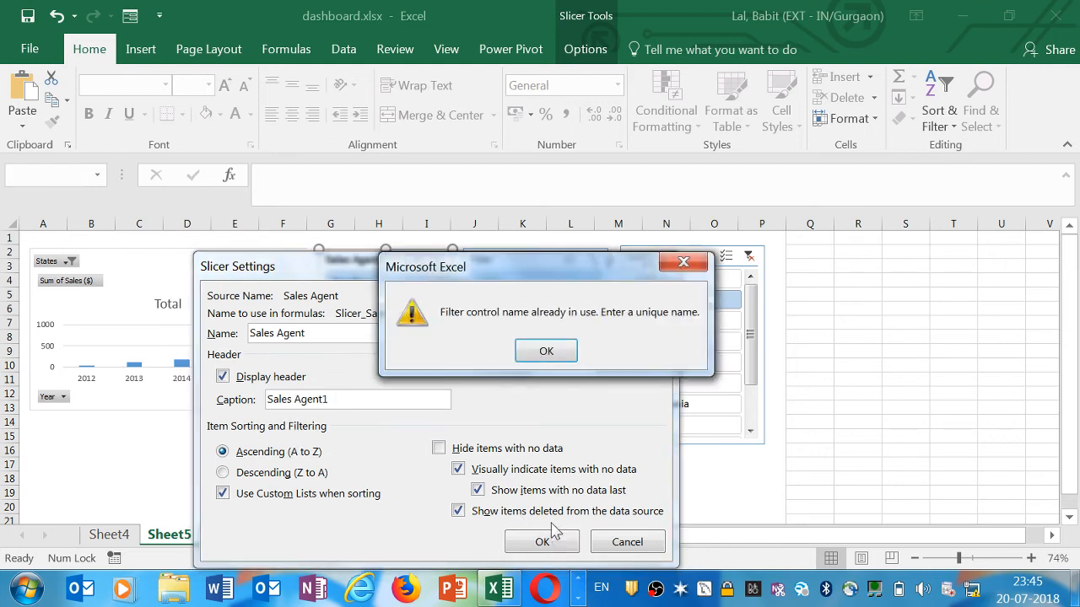
left_click(547, 350)
left_click(364, 400)
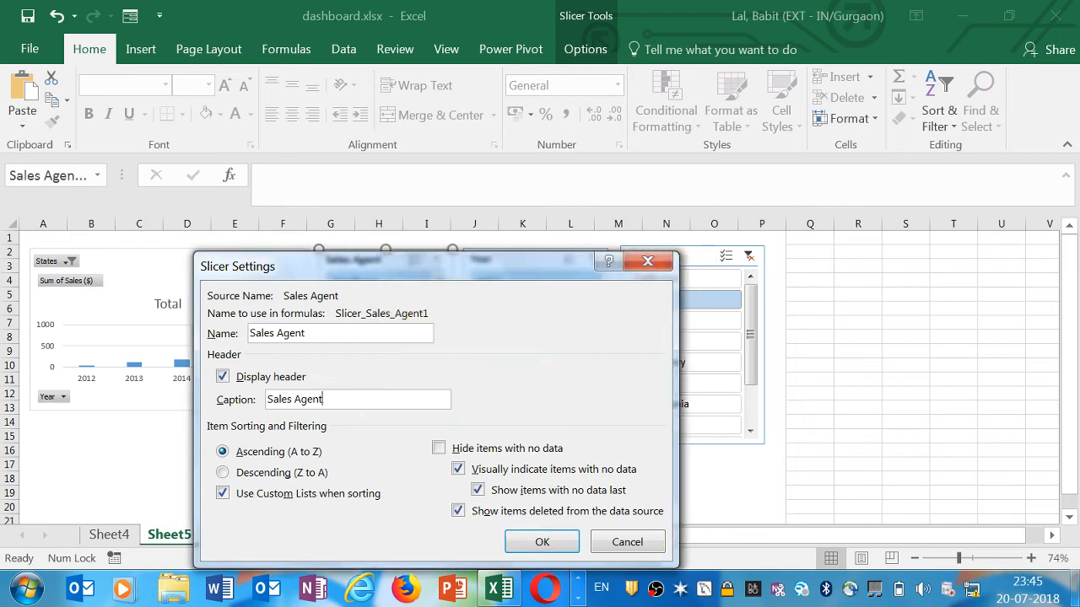
left_click(542, 541)
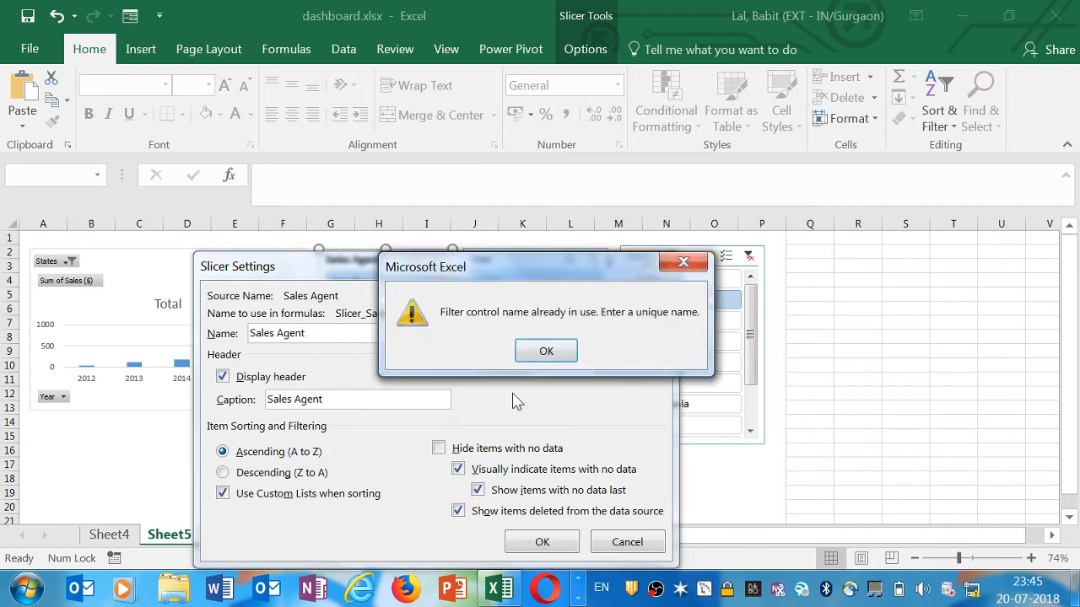
left_click(546, 351)
left_click(641, 265)
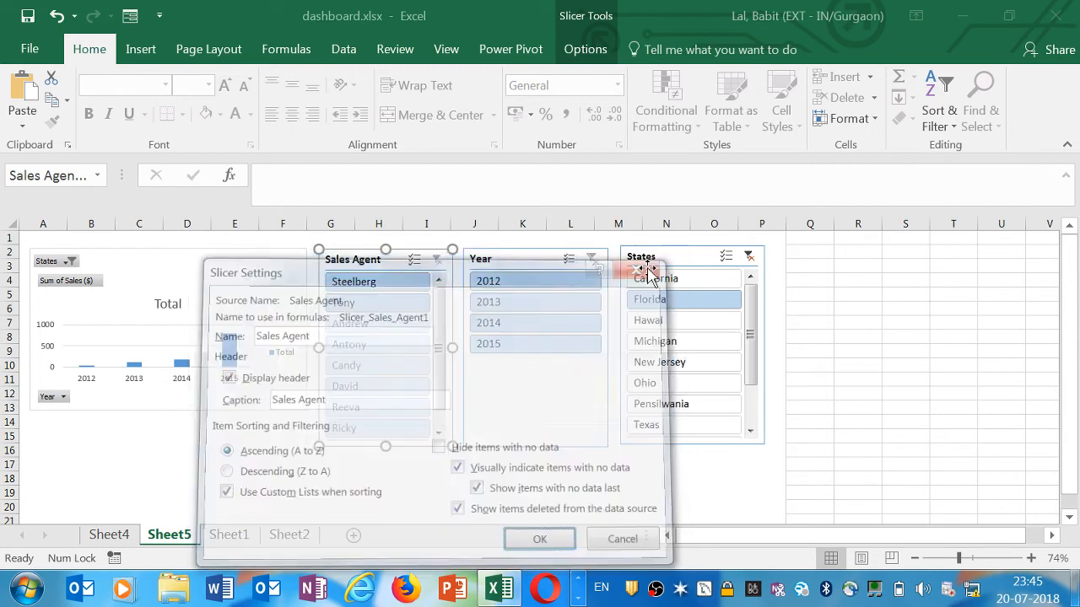
Open the Year slicer's size and properties settings and reduce its height to 4.1 cm
left_click(533, 267)
right_click(535, 268)
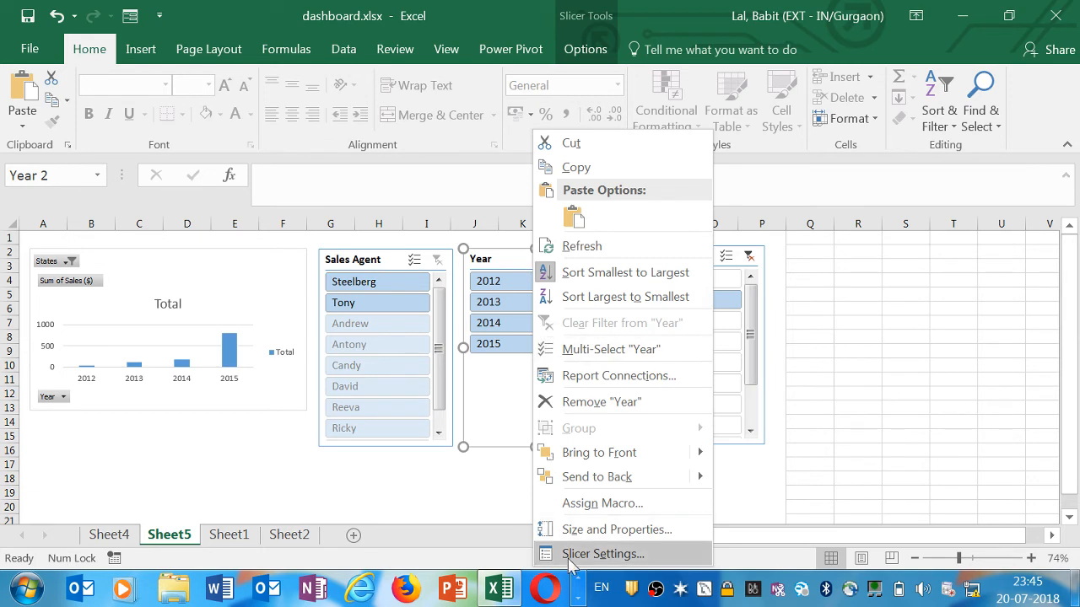
key("Escape")
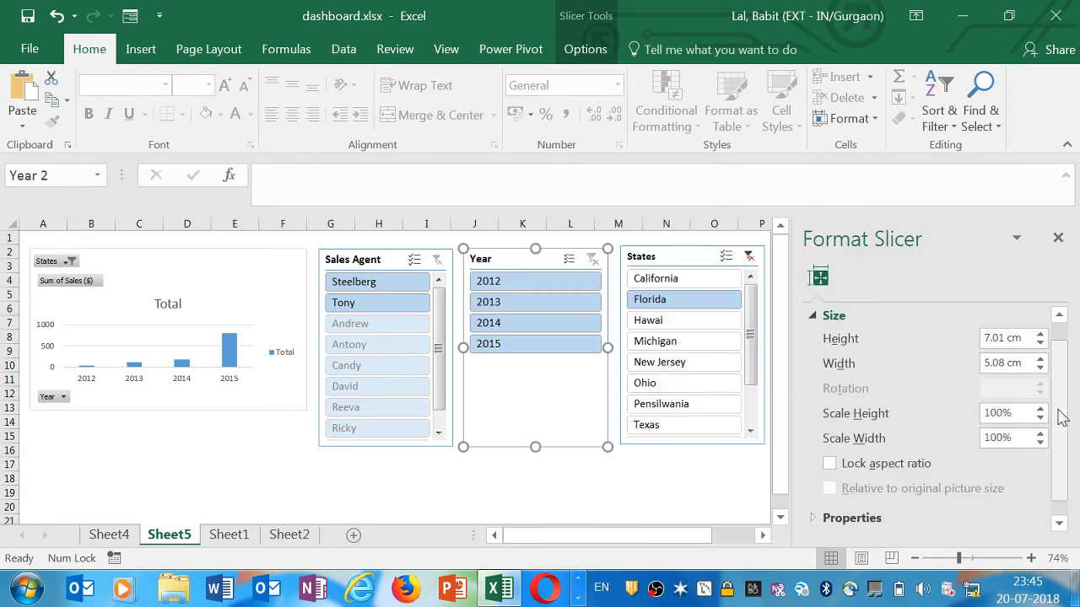
left_click_drag(1060, 414, 1063, 472)
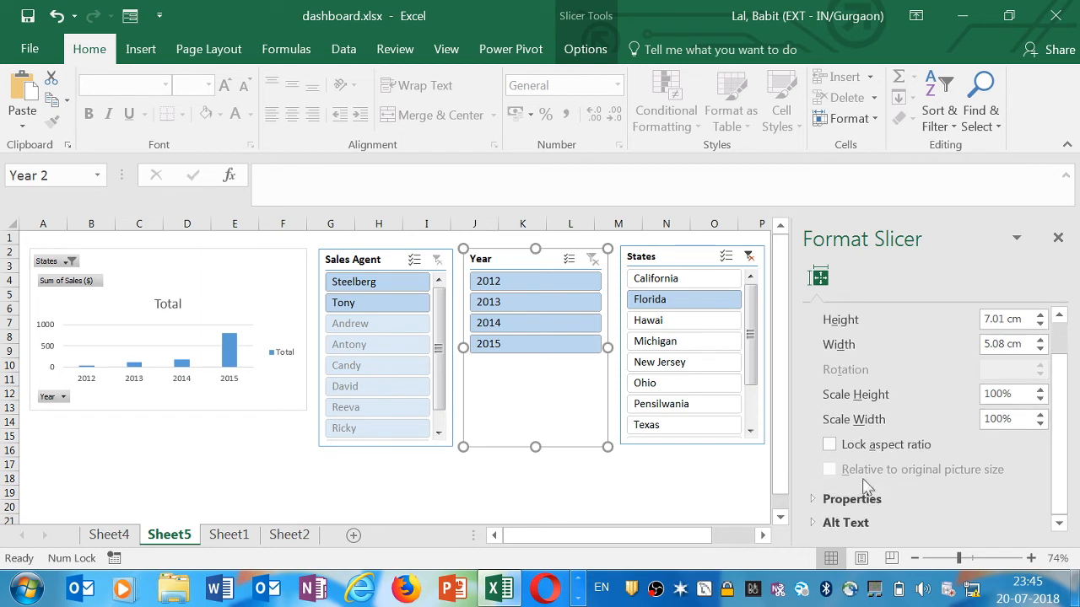
left_click(812, 501)
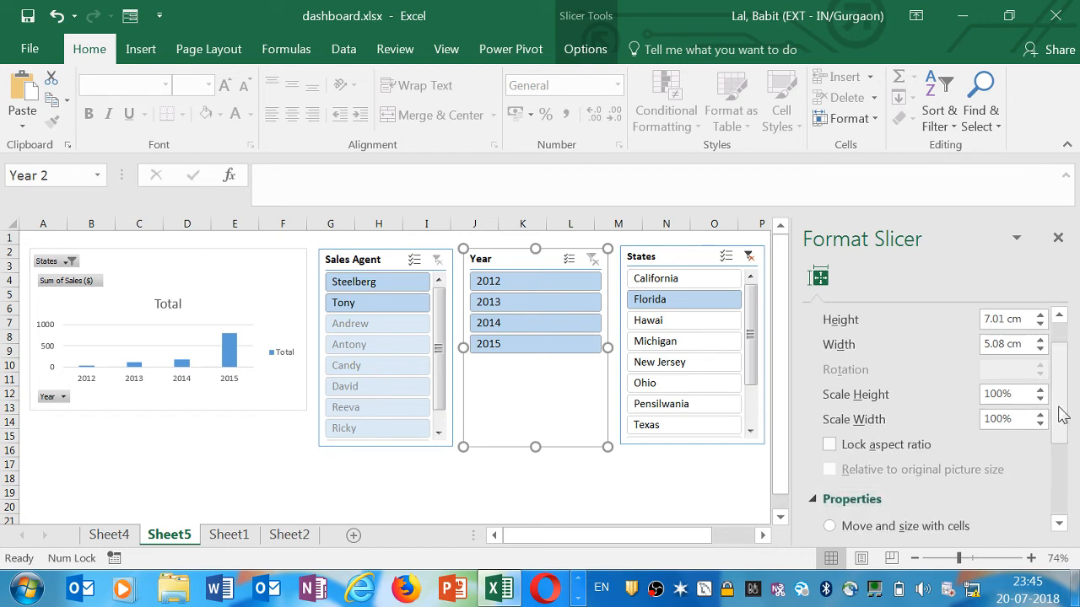
left_click_drag(1061, 414, 1060, 504)
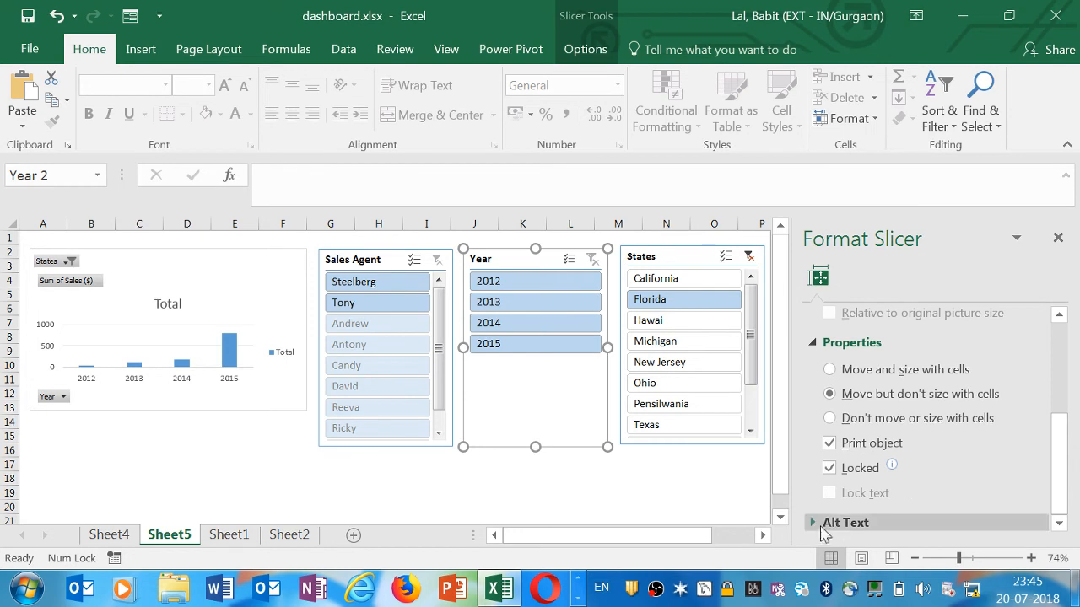
left_click(818, 522)
left_click_drag(1055, 442, 1058, 354)
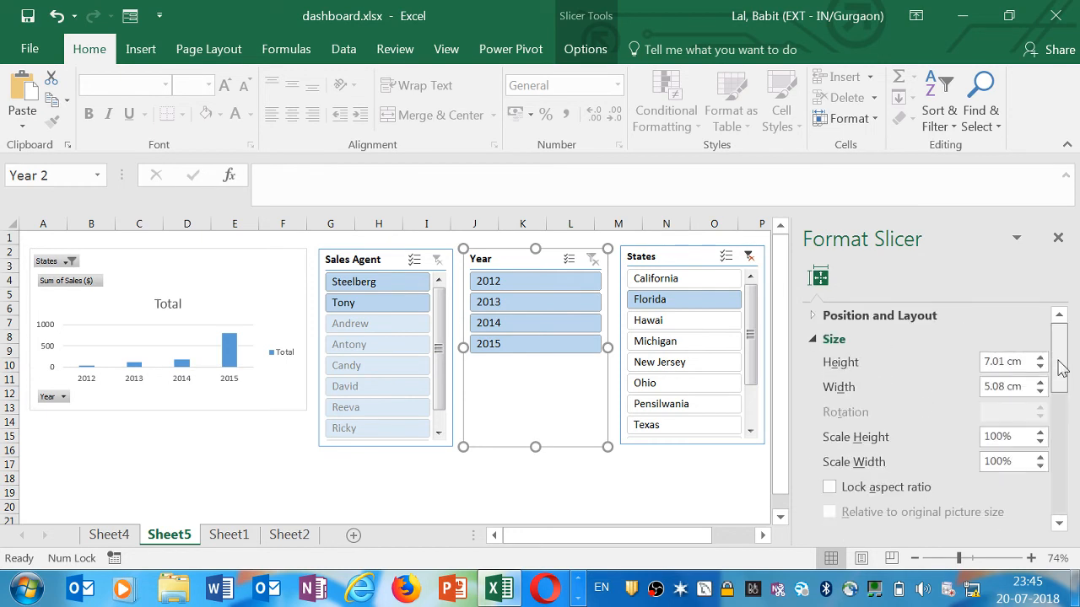
left_click(1039, 366)
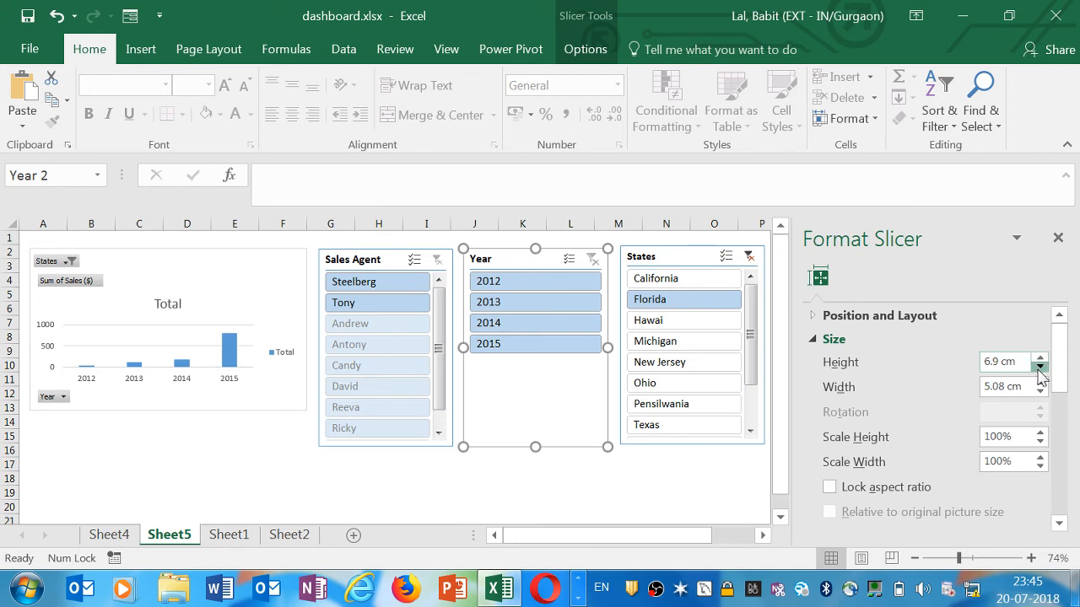
left_click(1039, 366)
left_click(1039, 367)
left_click(1039, 366)
left_click(1039, 366)
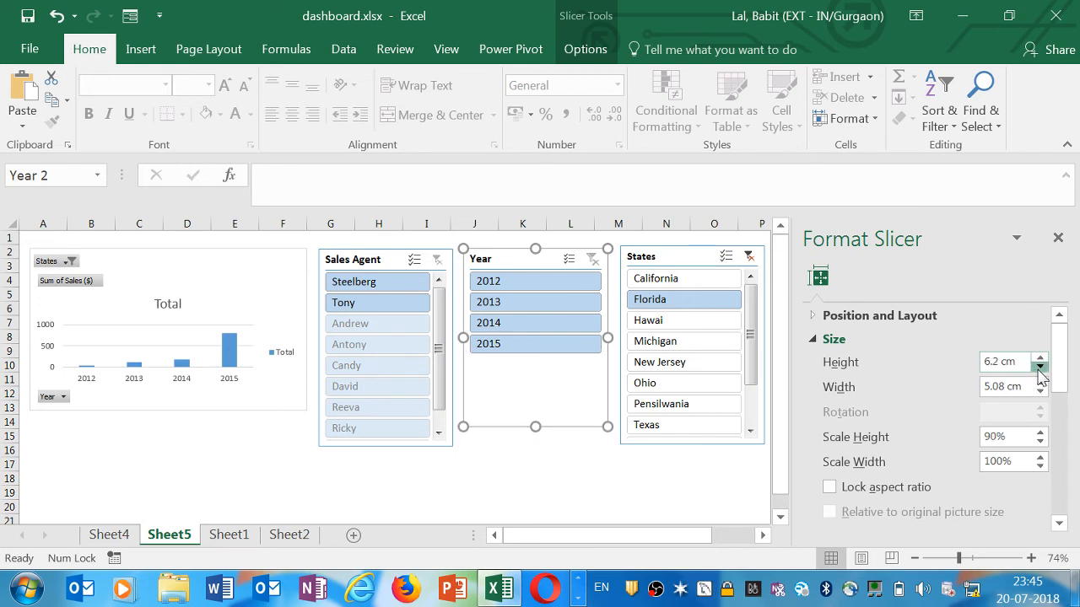
left_click(1039, 366)
left_click(1039, 366)
left_click(1039, 368)
left_click(1039, 368)
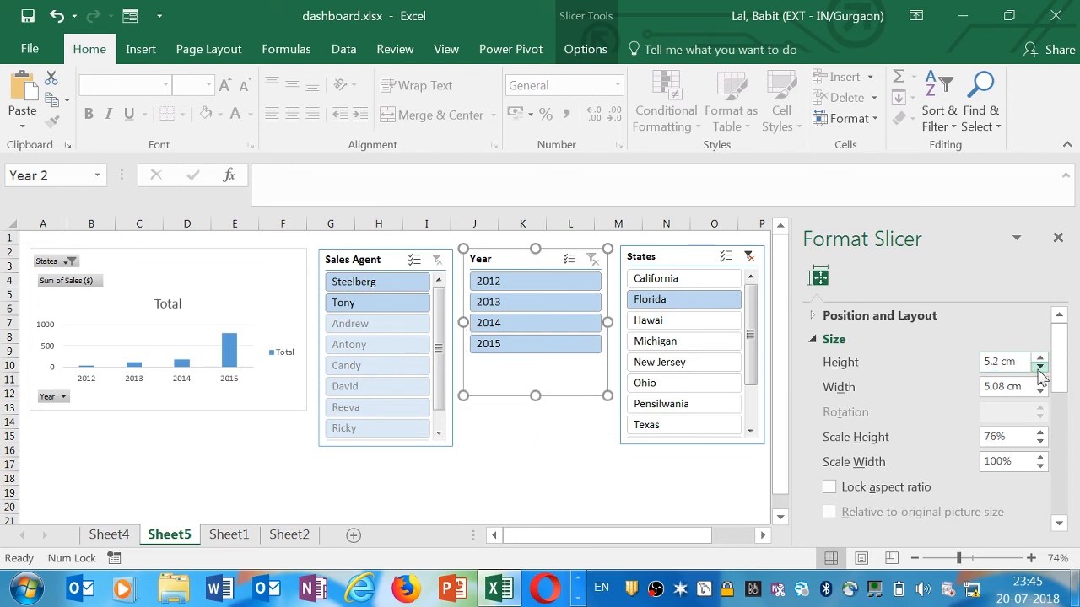
left_click(1039, 367)
left_click(1039, 368)
left_click(1040, 368)
left_click(1039, 367)
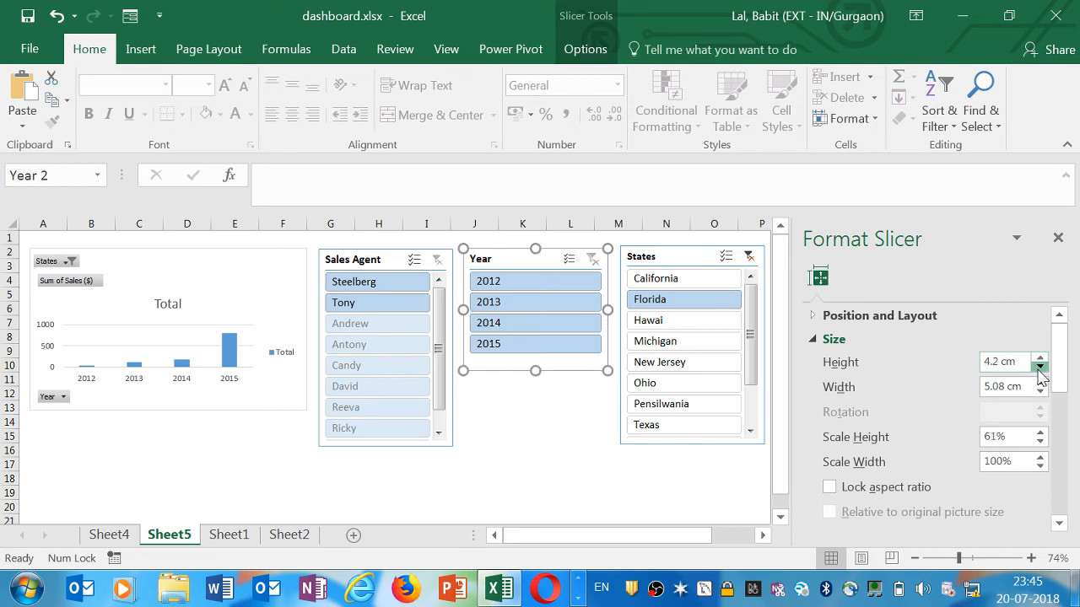
left_click(1039, 368)
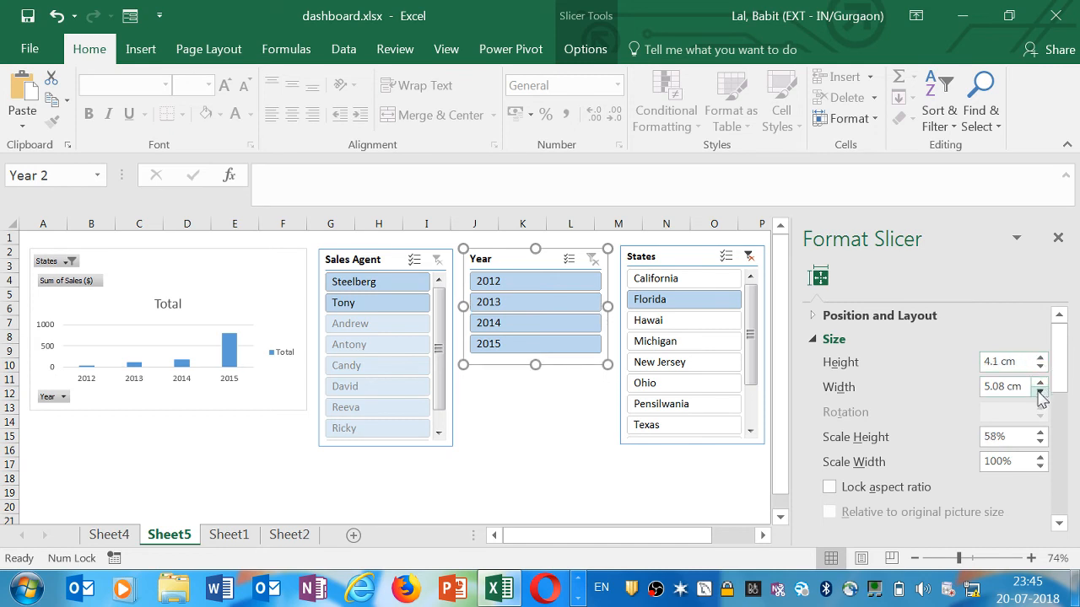
Reduce the Year slicer's width to about 4.1 cm and move the States slicer left next to it
left_click(1039, 393)
left_click(1039, 393)
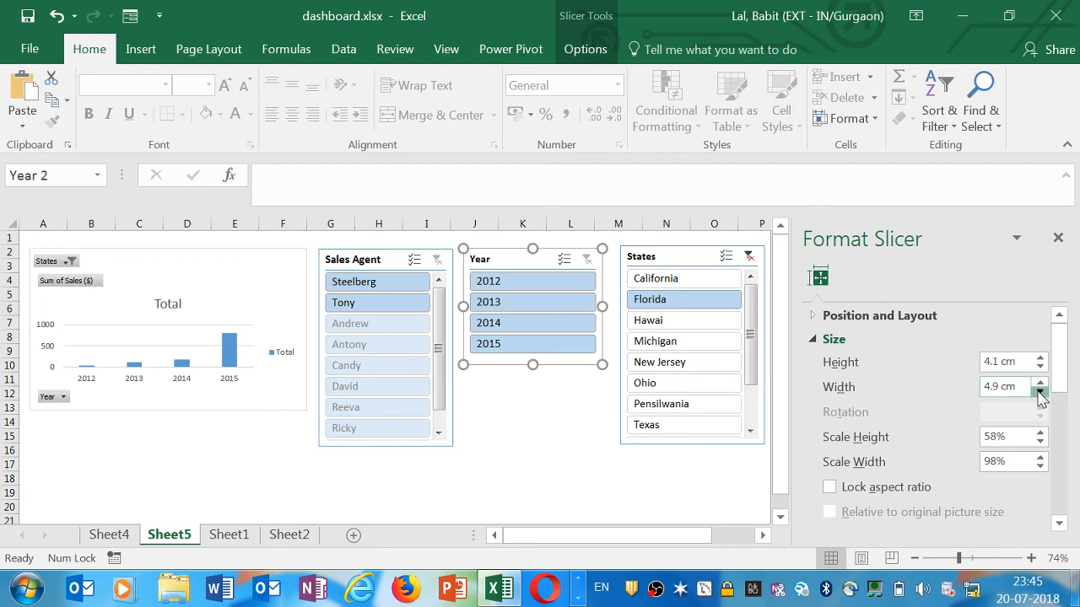
left_click(1039, 393)
left_click(1039, 393)
left_click(1039, 393)
left_click(1039, 393)
left_click(1039, 393)
left_click(1039, 393)
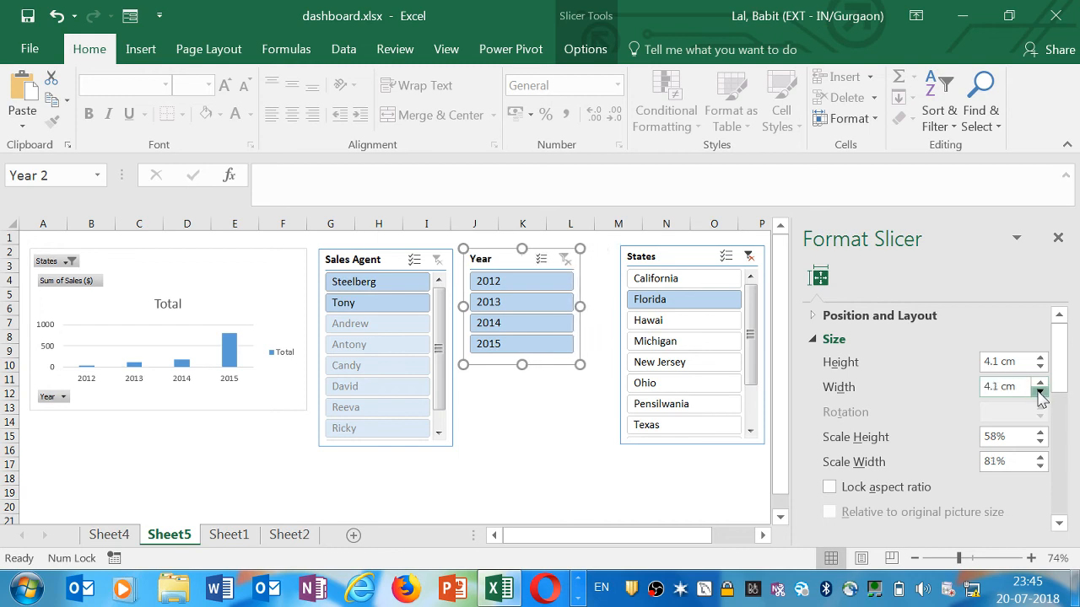
left_click(1039, 393)
left_click(1039, 393)
left_click_drag(699, 253, 656, 253)
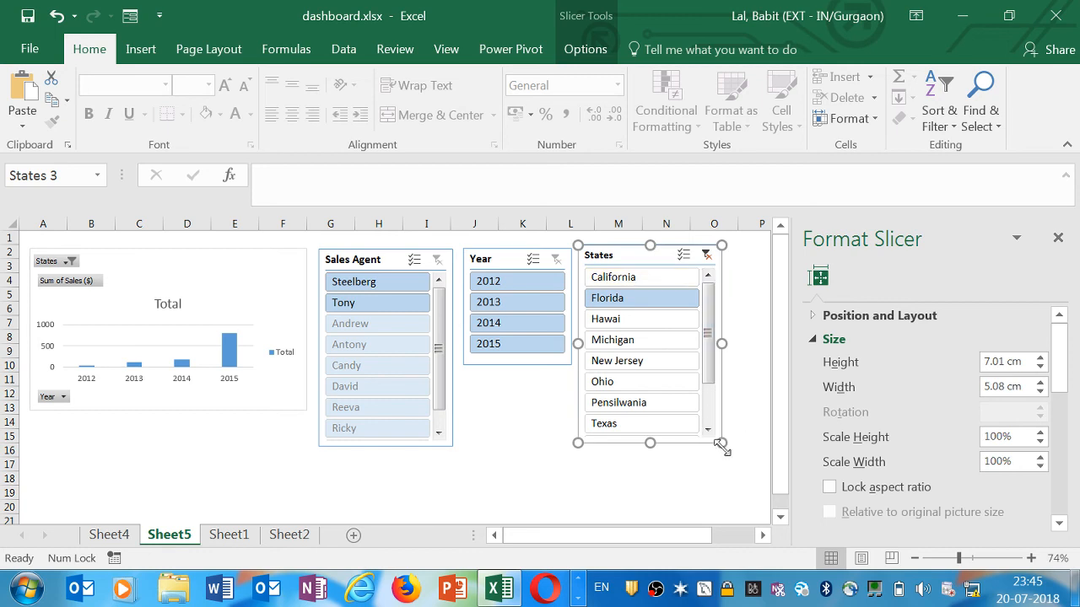
Stretch the States slicer taller and scroll through its list of states
left_click_drag(721, 443, 721, 463)
scroll(709, 358, "down", 2)
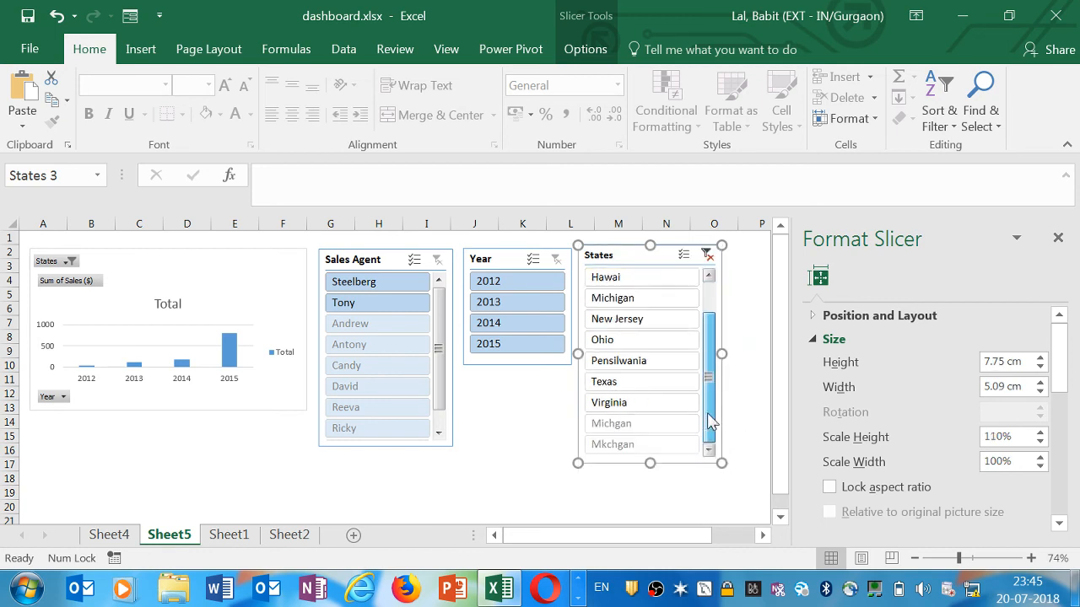
scroll(709, 358, "up", 2)
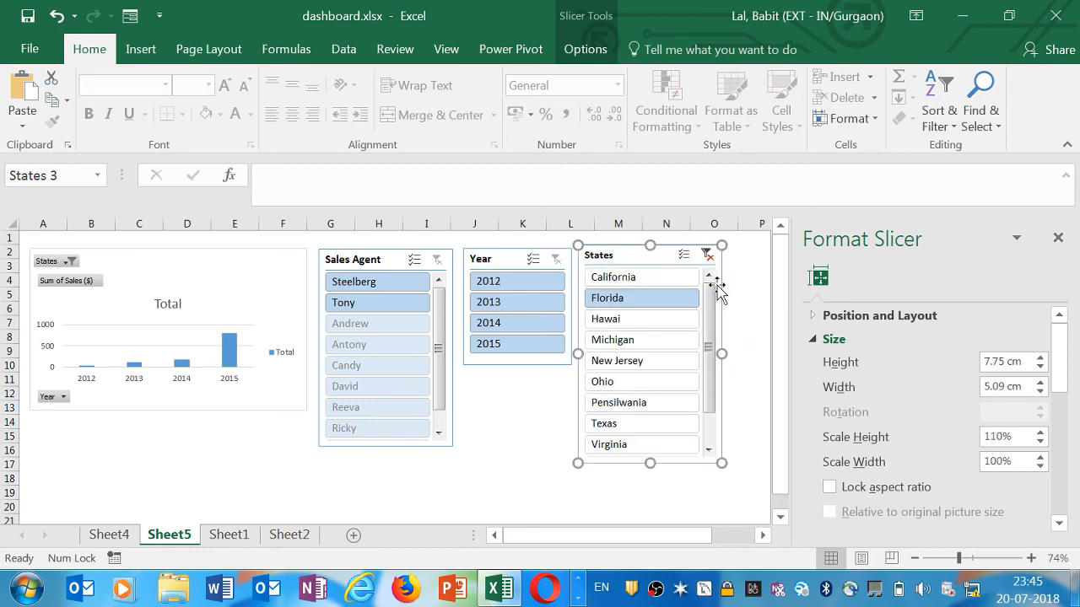
Reduce the States slicer's height to about 6.4 cm in the size settings
left_click(1040, 368)
left_click(1040, 368)
left_click(1040, 368)
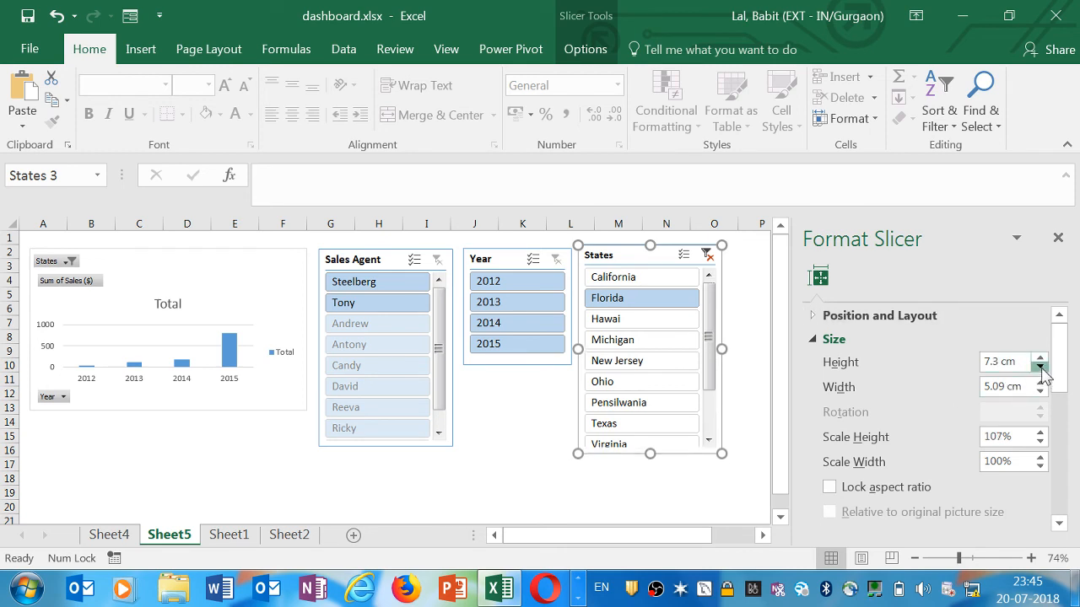
left_click(1040, 368)
left_click(1039, 367)
left_click(1040, 368)
left_click(1040, 368)
left_click(1040, 368)
left_click(1040, 368)
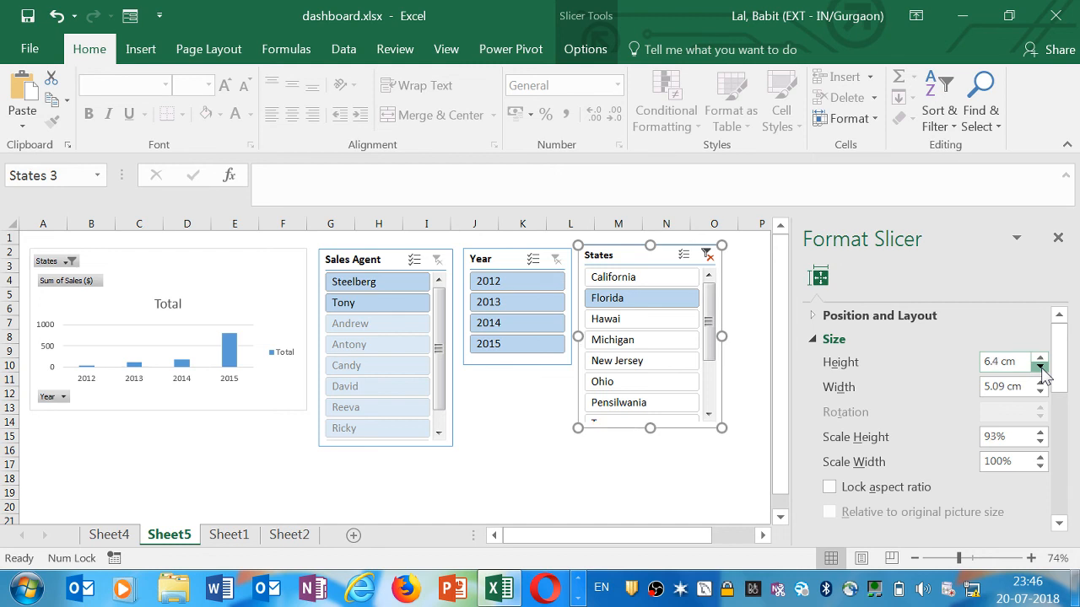
left_click(1040, 367)
left_click(1040, 368)
Reduce the States slicer's width to about 4.8 cm, then deselect the slicer
mouse_move(1065, 361)
left_mouse_down()
mouse_move(1059, 471)
mouse_move(1058, 375)
left_mouse_up()
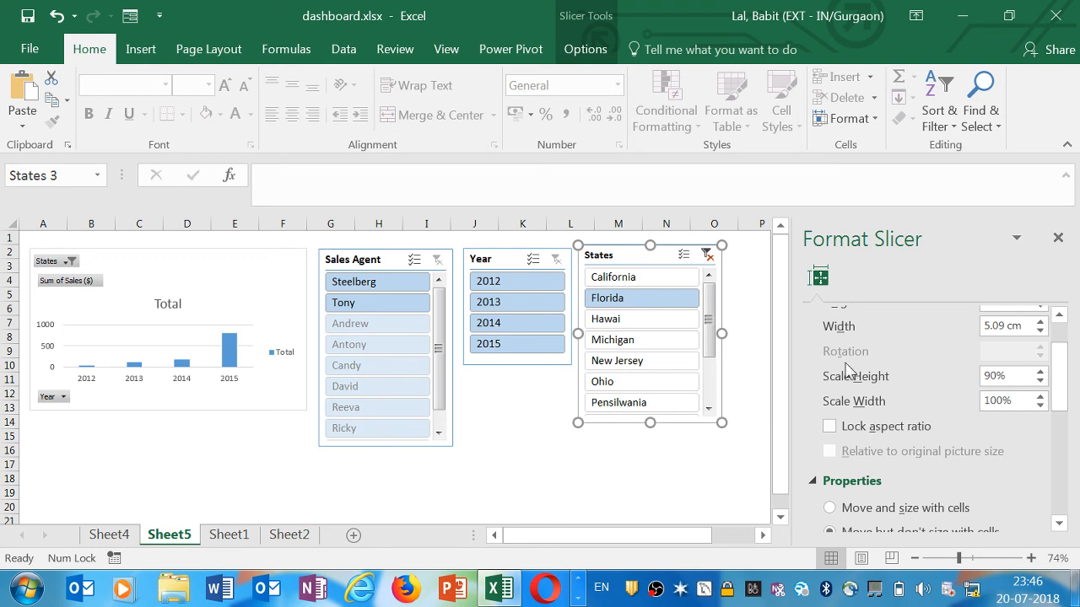
left_click(1041, 332)
left_click(1041, 333)
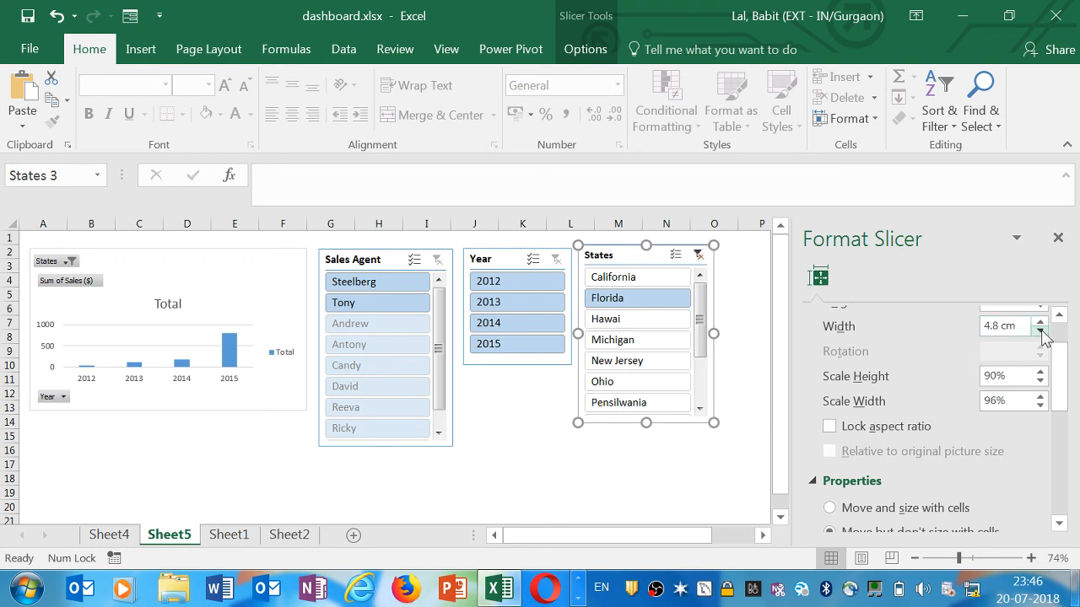
left_click(1041, 332)
left_click(505, 487)
left_click_drag(597, 538, 540, 537)
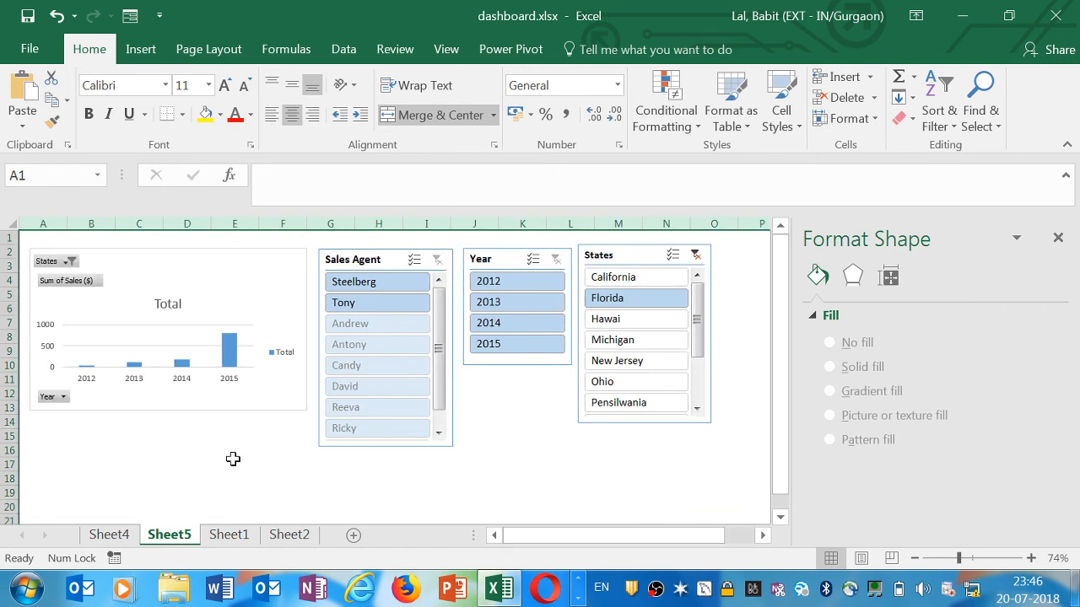